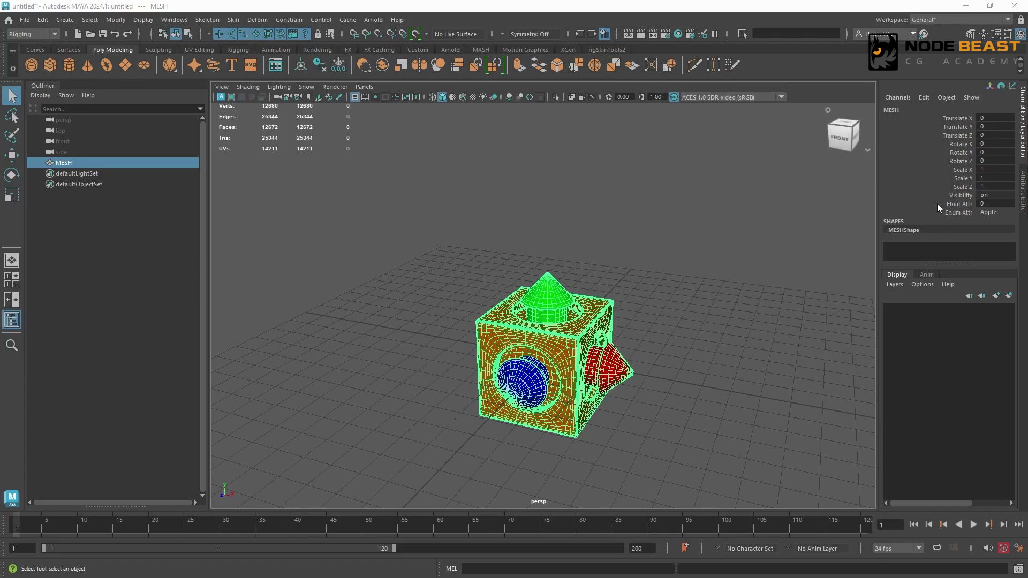
View the options available for MESH's Enum Attr channel.
{"action": "left_click", "coordinate": [949, 213]}
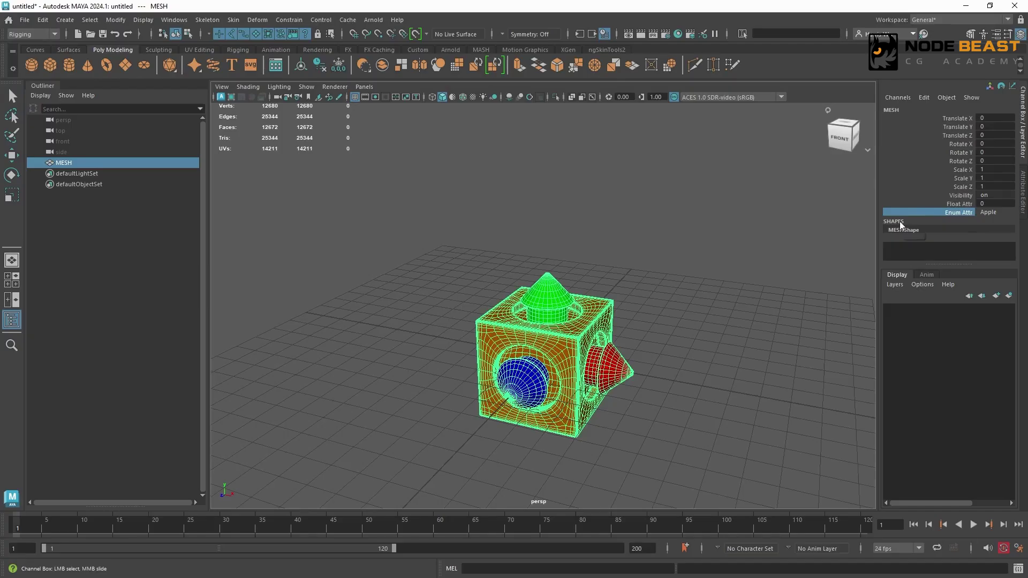
{"action": "left_click", "coordinate": [996, 212]}
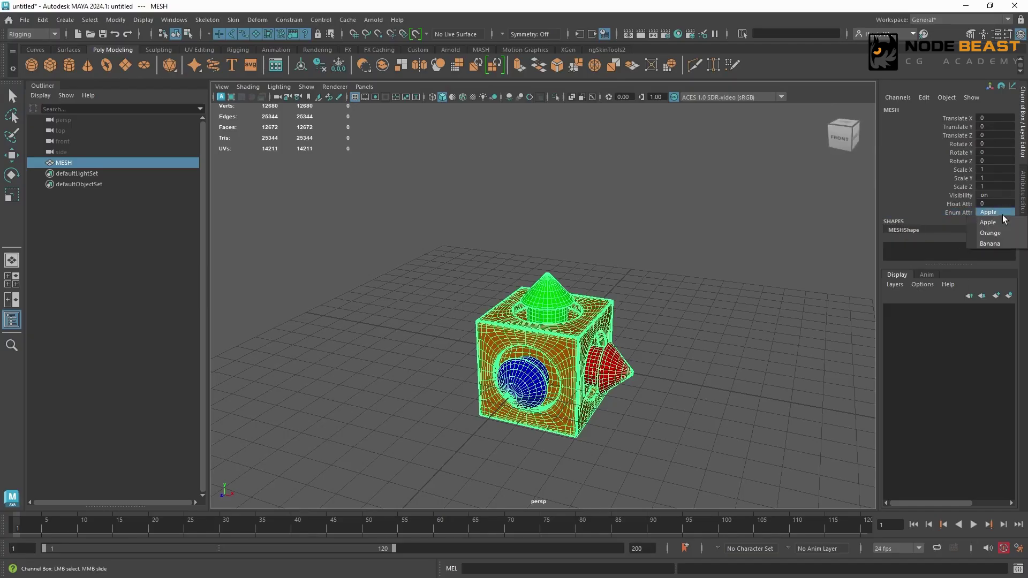
{"action": "left_click", "coordinate": [960, 205]}
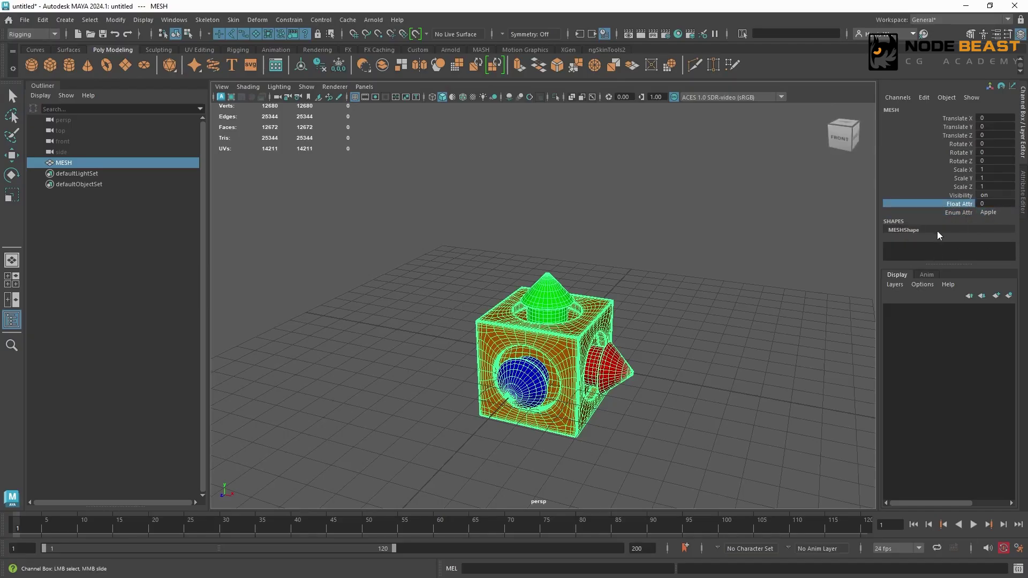
Review the channel commands for Float Attr and the keyable, displayable and hidden settings for adding an attribute to MESH.
{"action": "right_click", "coordinate": [936, 203]}
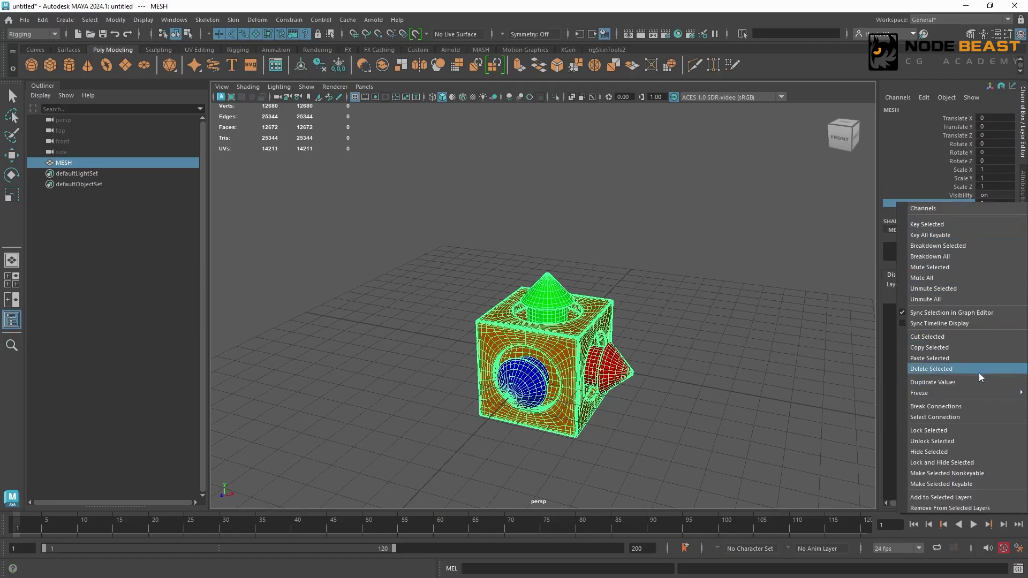
{"action": "left_click", "coordinate": [975, 474]}
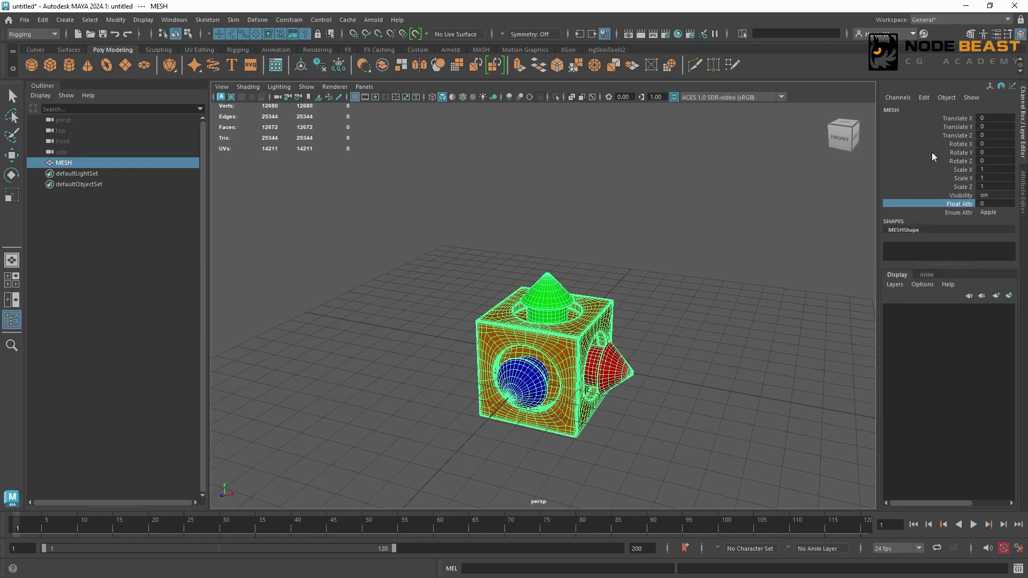
{"action": "left_click", "coordinate": [922, 97]}
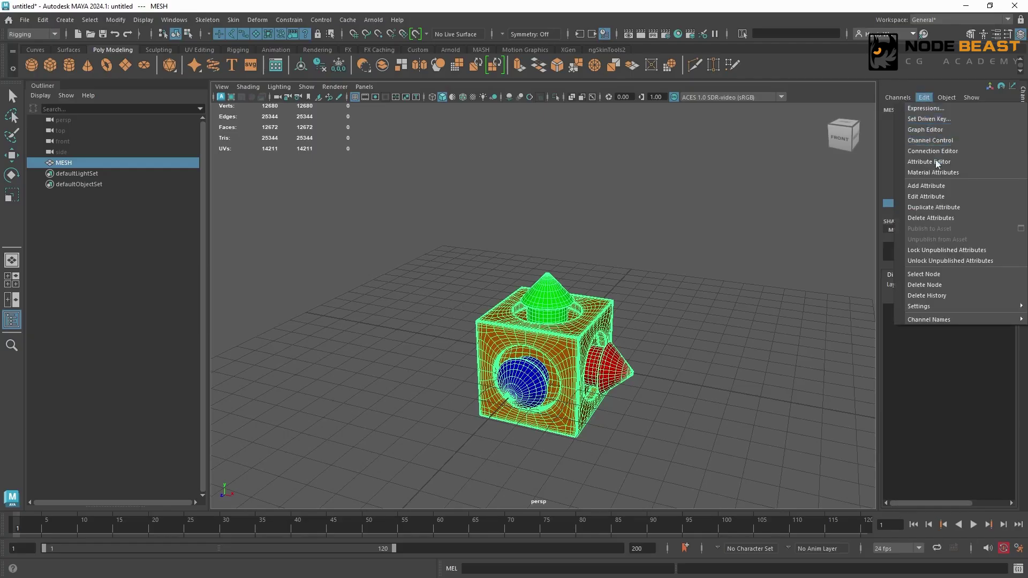
{"action": "left_click", "coordinate": [938, 185]}
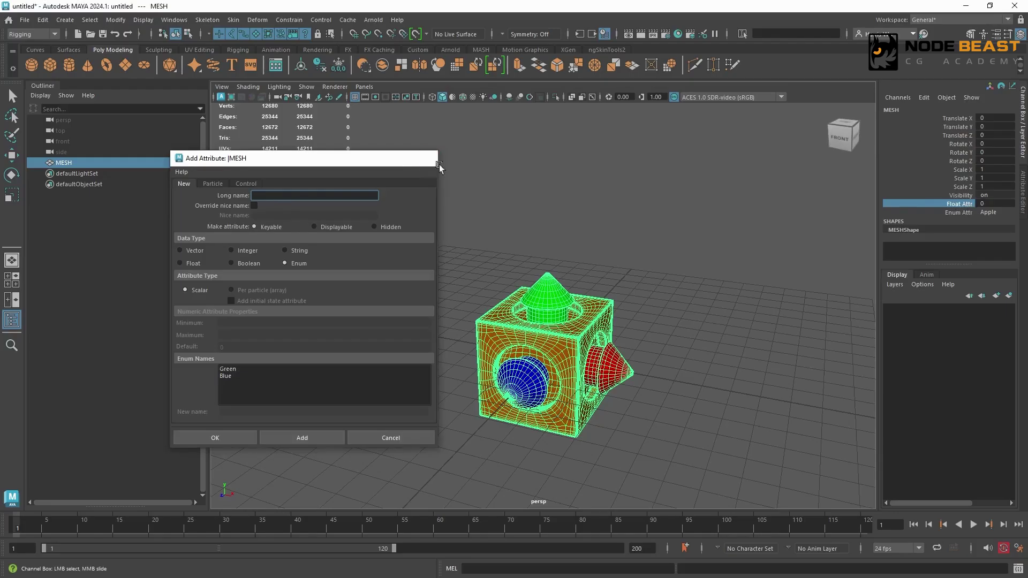
{"action": "left_click", "coordinate": [439, 166]}
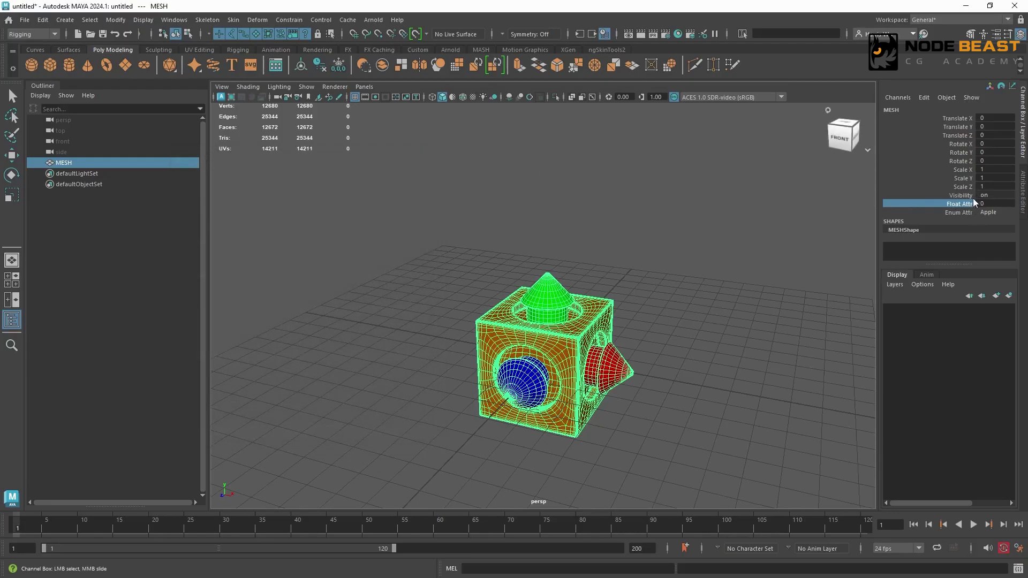
Make MESH's Float Attr channel nonkeyable.
{"action": "right_click", "coordinate": [942, 204]}
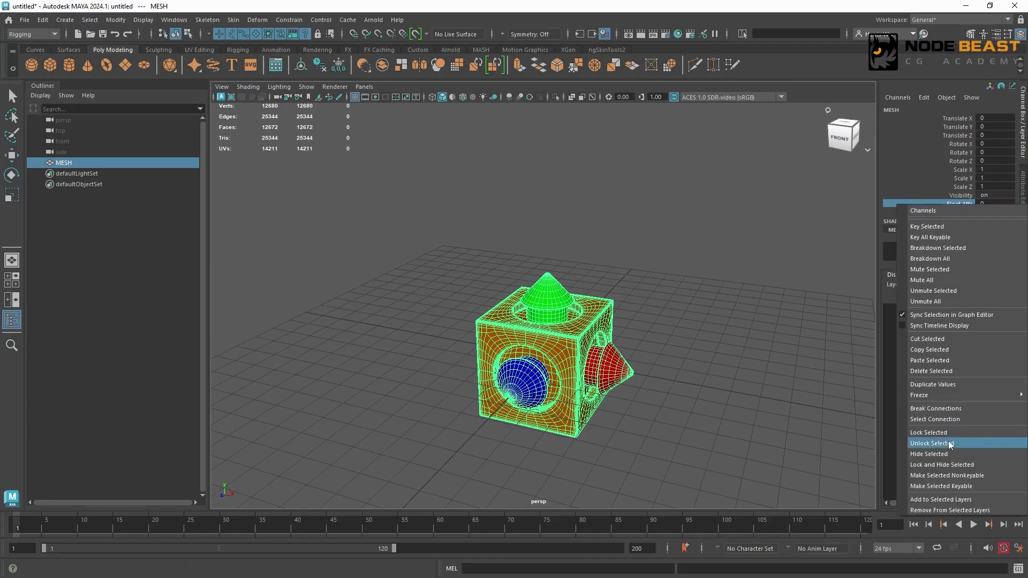
{"action": "left_click", "coordinate": [938, 477]}
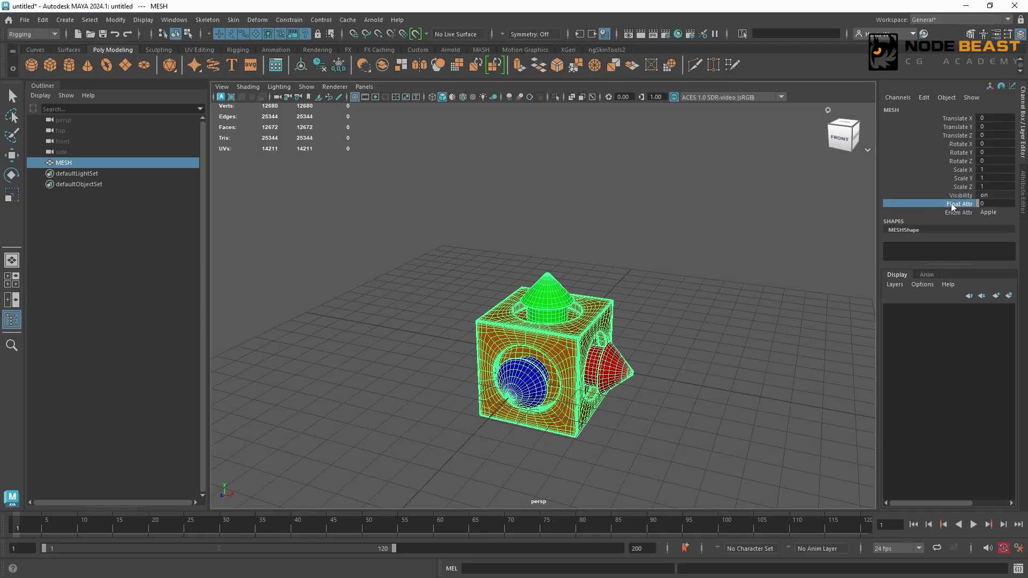
Set a test keyframe on MESH at frame 1 with Float Attr nonkeyable, and undo it.
{"action": "left_click", "coordinate": [613, 292]}
{"action": "left_click", "coordinate": [609, 309]}
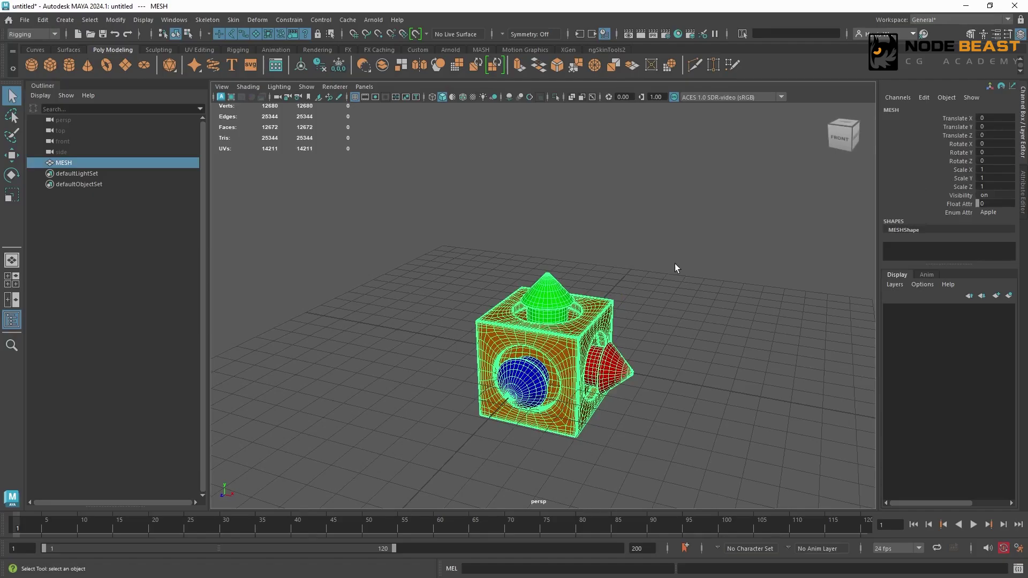
{"action": "key", "text": "s"}
{"action": "key", "text": "ctrl+z"}
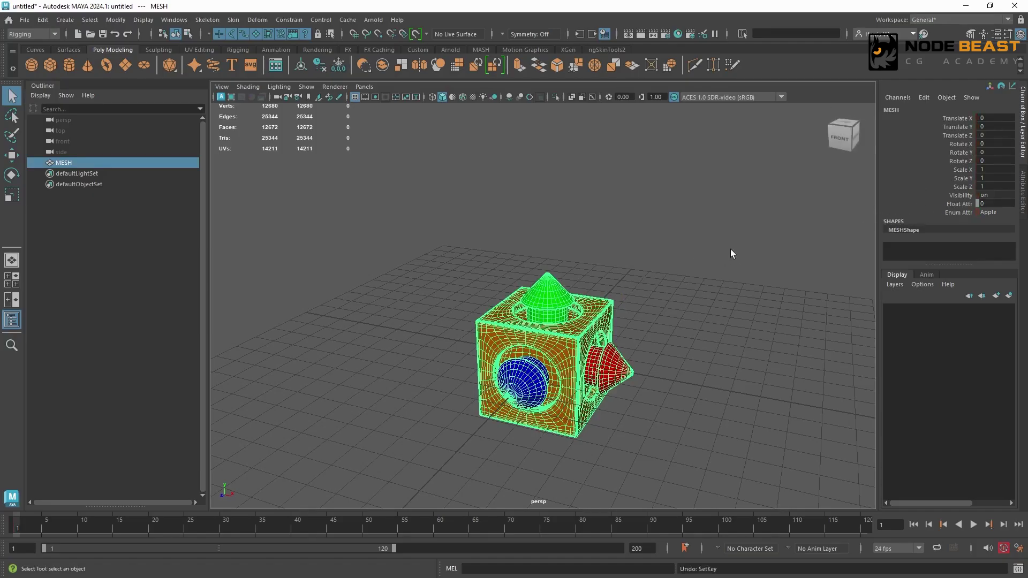
Make MESH's Float Attr channel keyable again.
{"action": "left_click", "coordinate": [953, 203]}
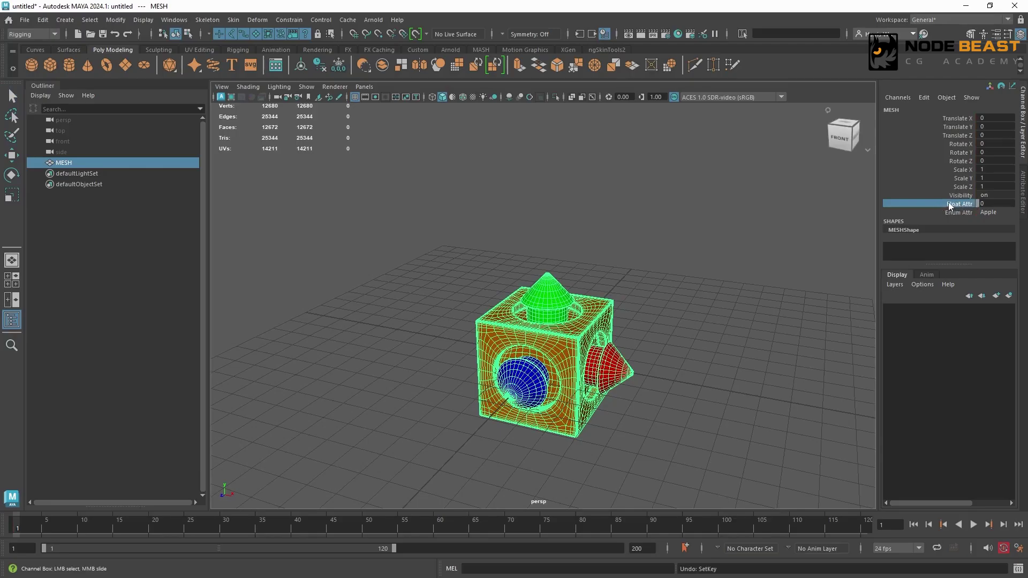
{"action": "right_click", "coordinate": [951, 205]}
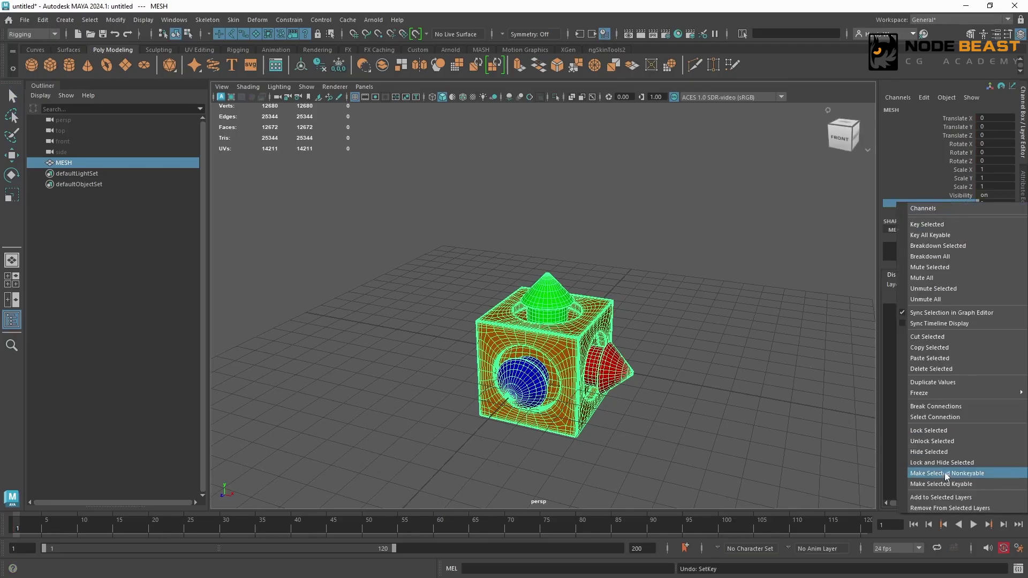
{"action": "left_click", "coordinate": [933, 485]}
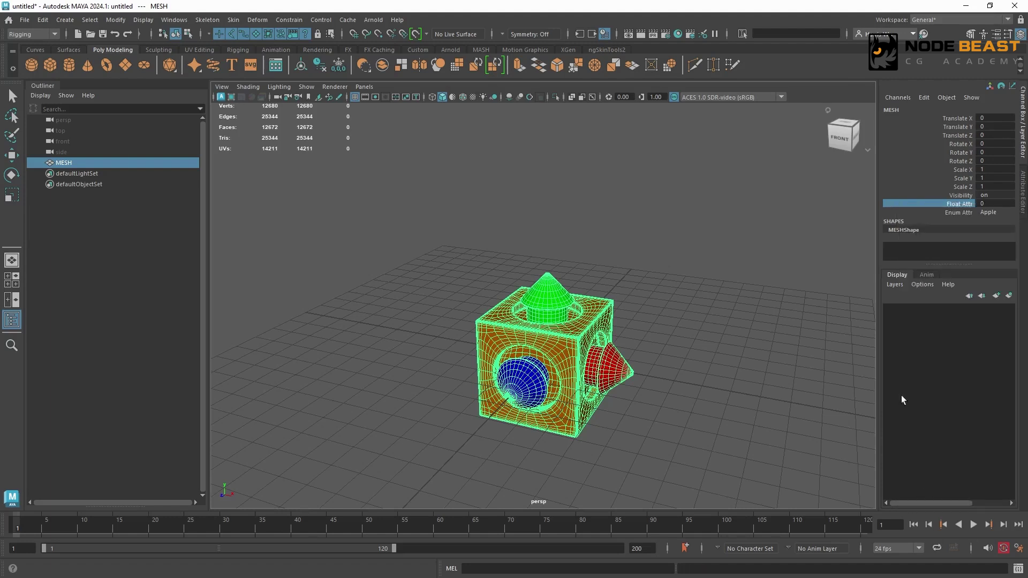
Keyframe all of MESH's keyable channels at frame 1, including Float Attr, and undo the keyframe.
{"action": "key", "text": "q"}
{"action": "left_click", "coordinate": [590, 321]}
{"action": "left_click", "coordinate": [590, 320]}
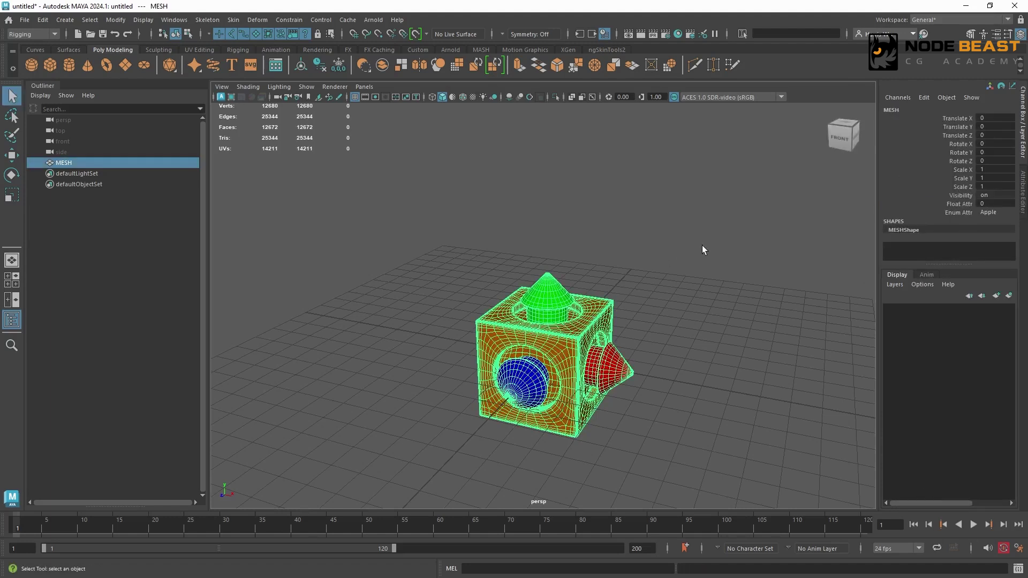
{"action": "key", "text": "s"}
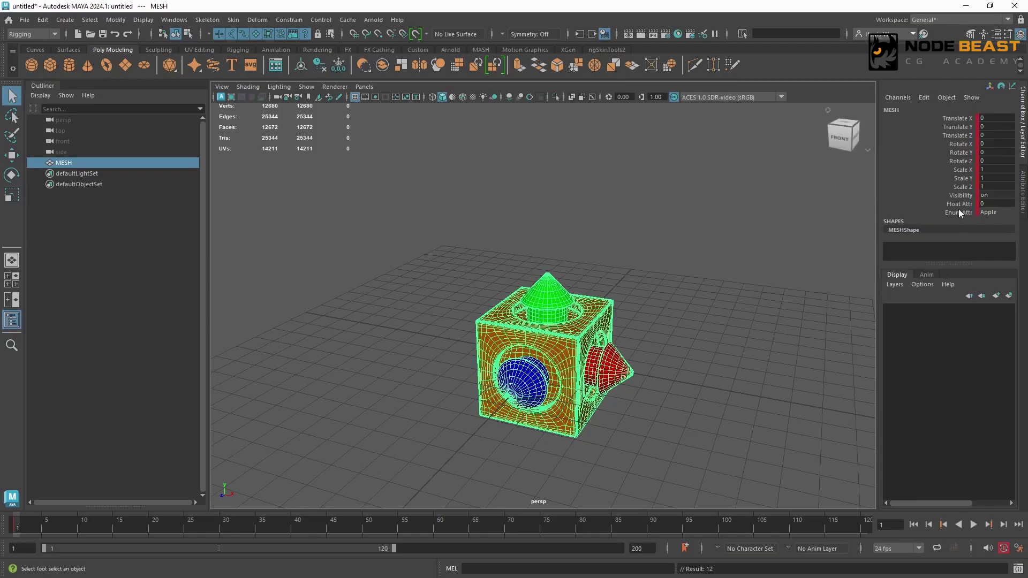
{"action": "left_click", "coordinate": [961, 203]}
{"action": "key", "text": "ctrl+z"}
Lock MESH's Float Attr channel and try to set its value to 10.
{"action": "right_click", "coordinate": [942, 203]}
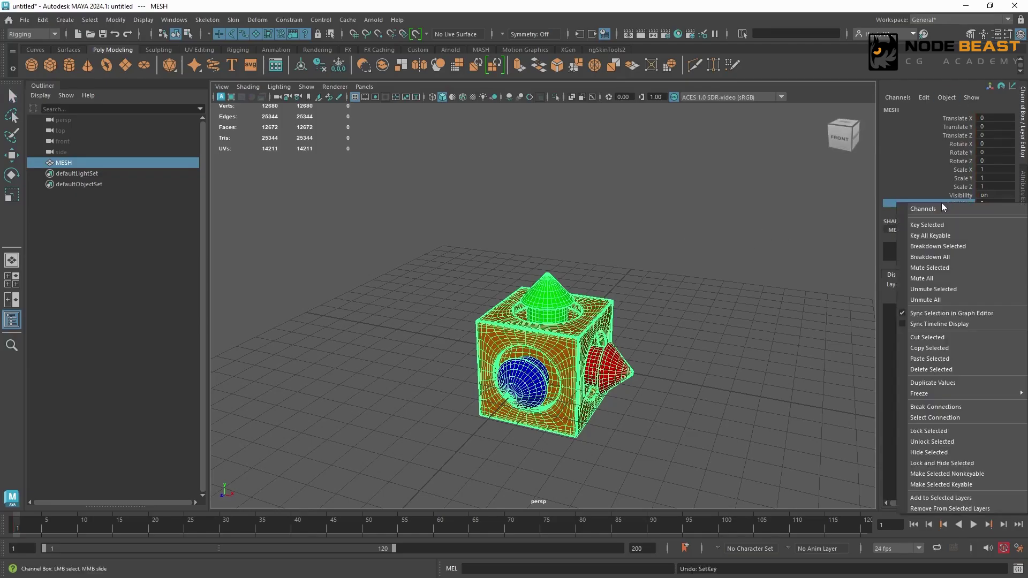
{"action": "left_click", "coordinate": [947, 430]}
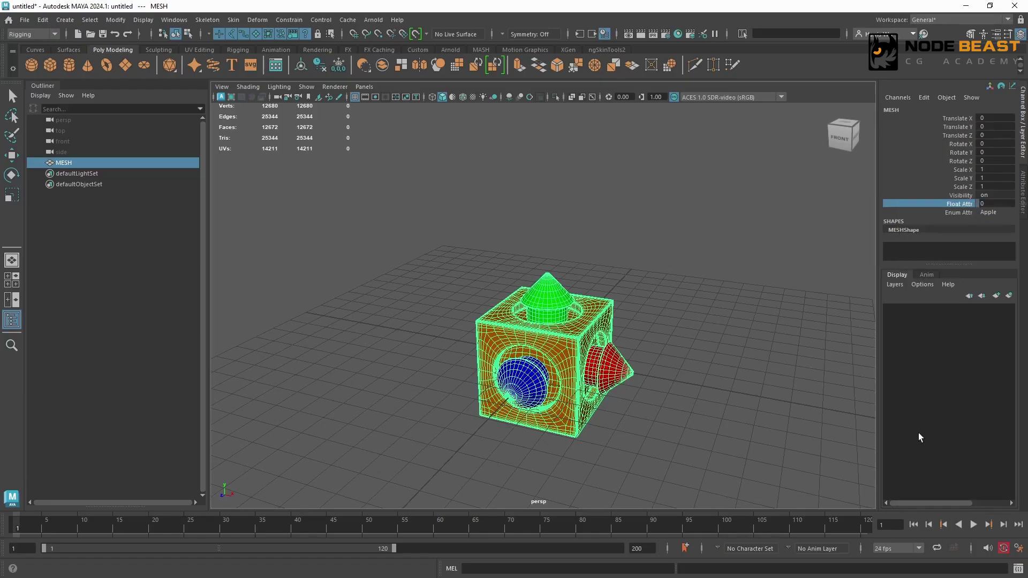
{"action": "left_click", "coordinate": [951, 205]}
{"action": "middle_click_drag", "start_coordinate": [743, 233], "coordinate": [689, 228]}
{"action": "left_click", "coordinate": [996, 204]}
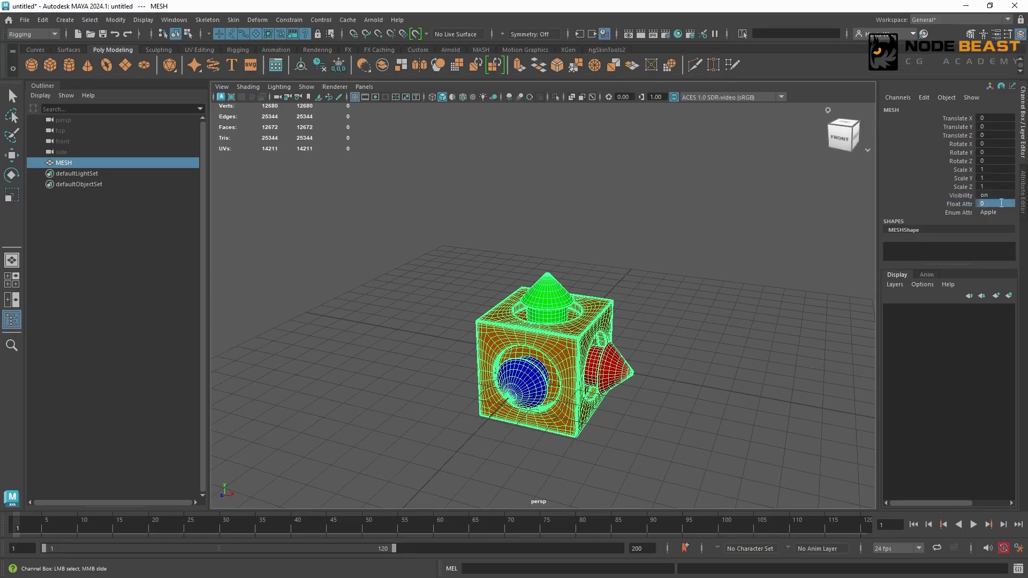
{"action": "type", "text": "10"}
{"action": "key", "text": "Return"}
Set a test keyframe on MESH at frame 1 with Float Attr locked, and undo it.
{"action": "left_click", "coordinate": [947, 205]}
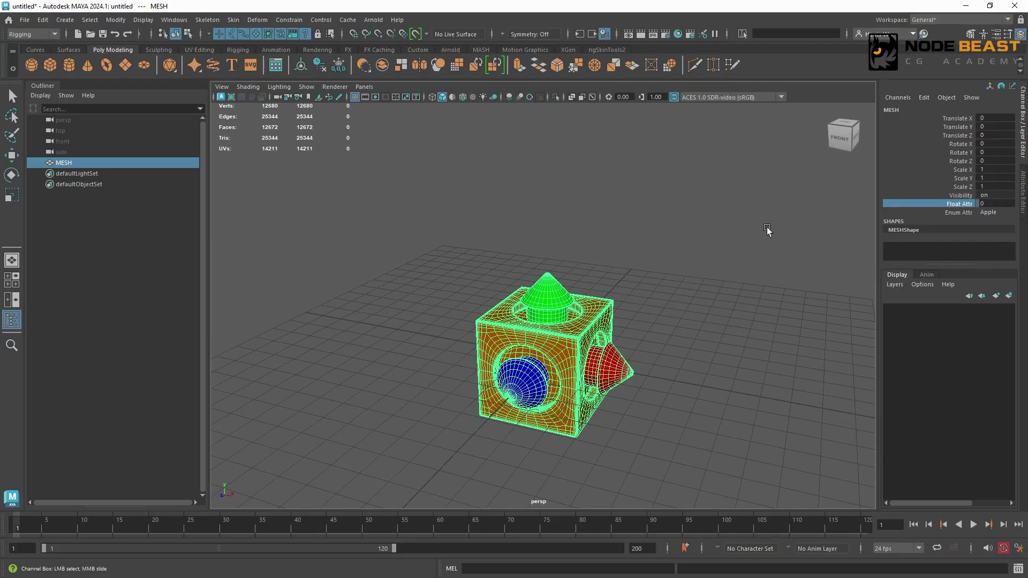
{"action": "key", "text": "q"}
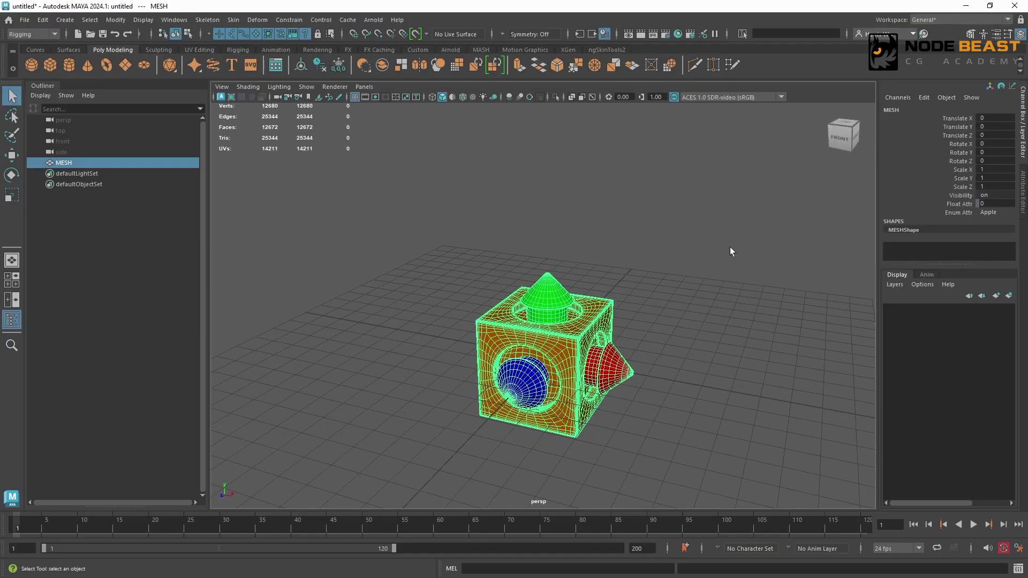
{"action": "left_click", "coordinate": [667, 282]}
{"action": "left_click", "coordinate": [586, 313]}
{"action": "key", "text": "s"}
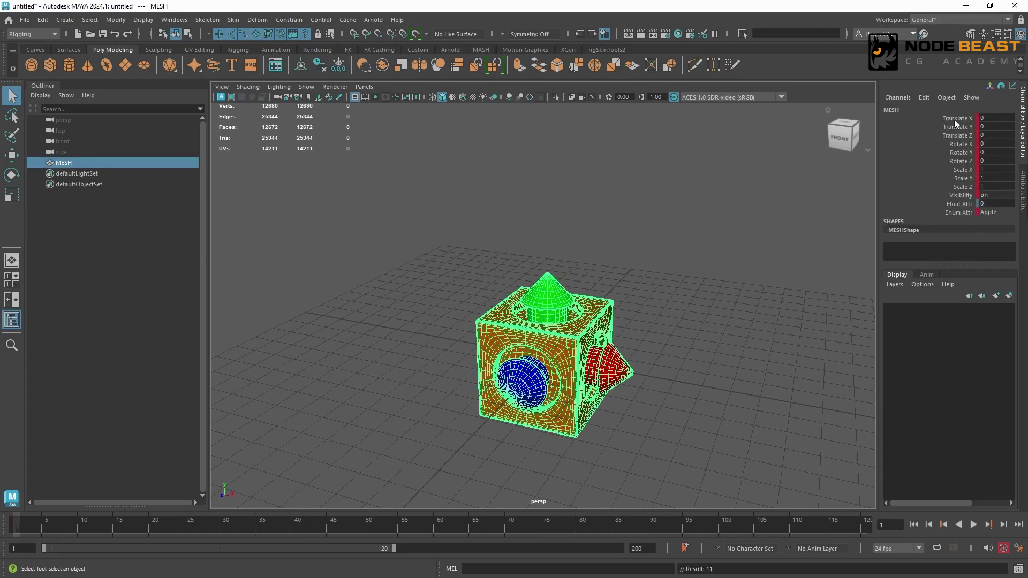
{"action": "key", "text": "ctrl+z"}
Unlock MESH's Float Attr channel.
{"action": "left_click", "coordinate": [959, 205]}
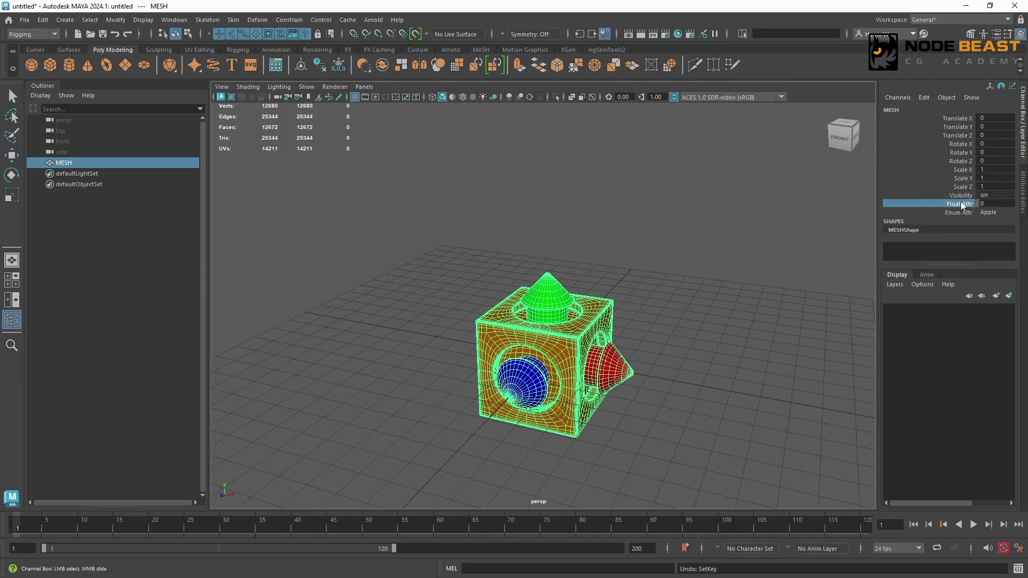
{"action": "right_click", "coordinate": [957, 204]}
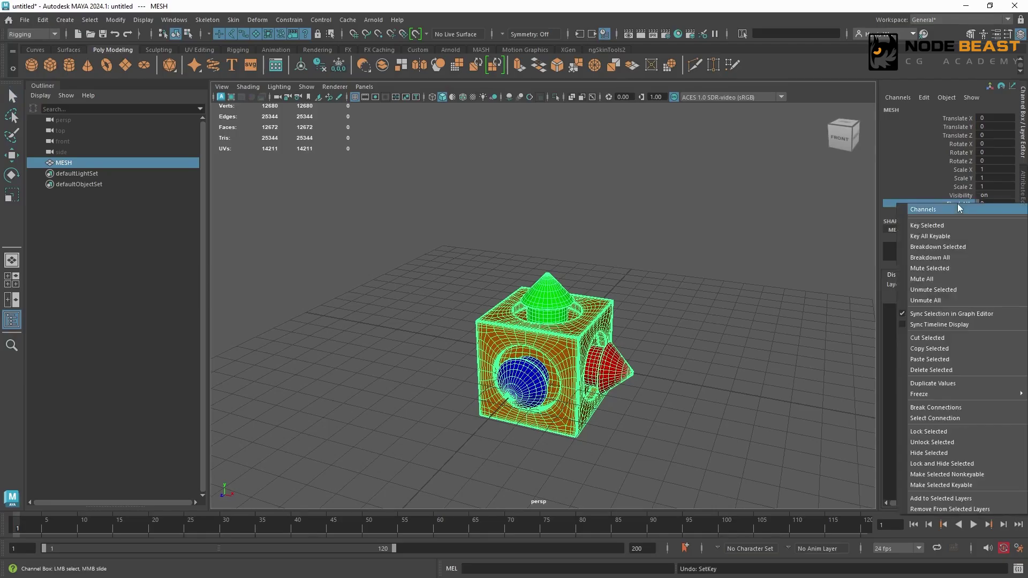
{"action": "left_click", "coordinate": [963, 442]}
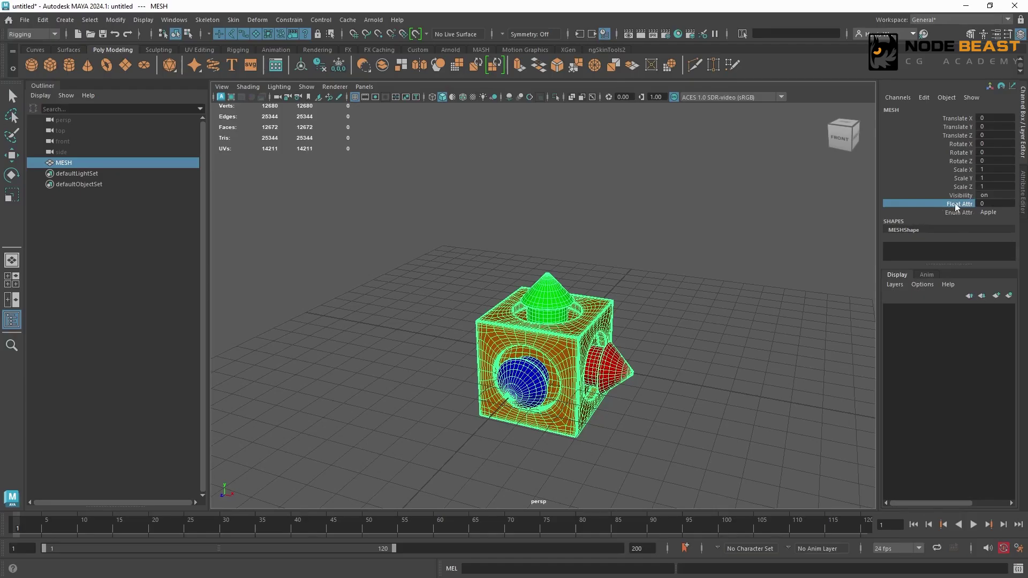
Review the Hide Selected and Lock and Hide Selected commands for the Float Attr channel.
{"action": "right_click", "coordinate": [946, 204]}
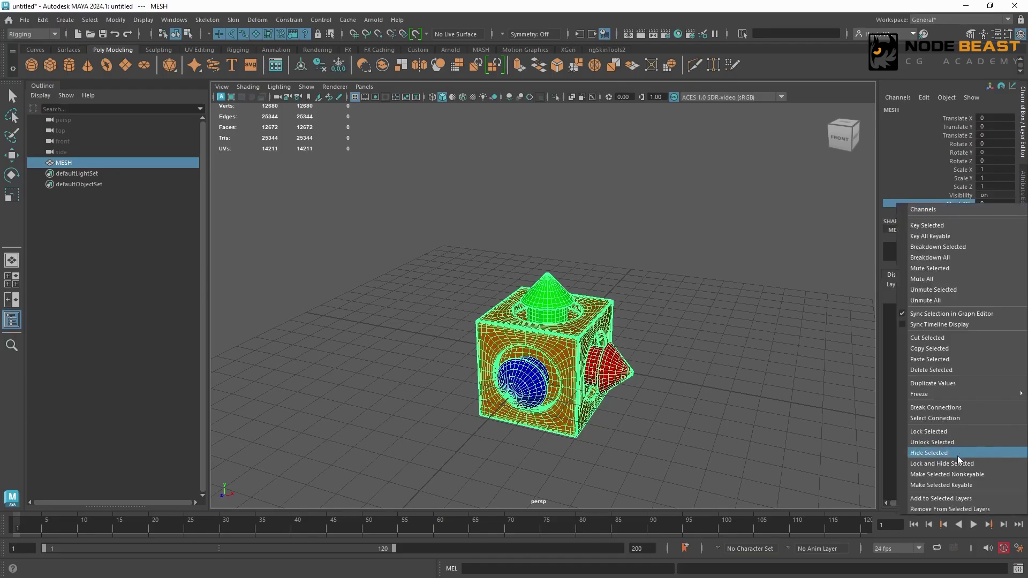
{"action": "left_click", "coordinate": [943, 185]}
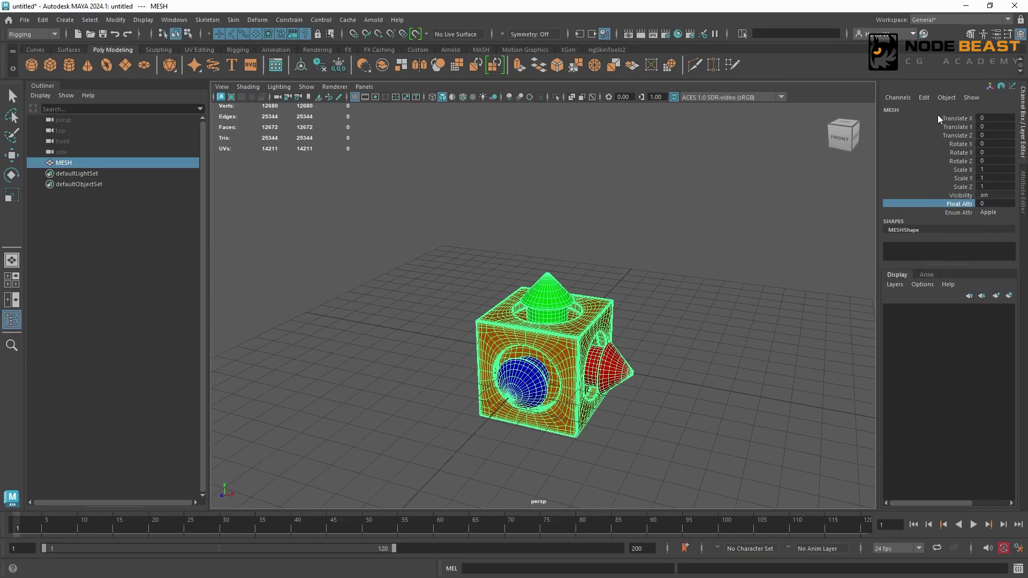
{"action": "right_click", "coordinate": [948, 204]}
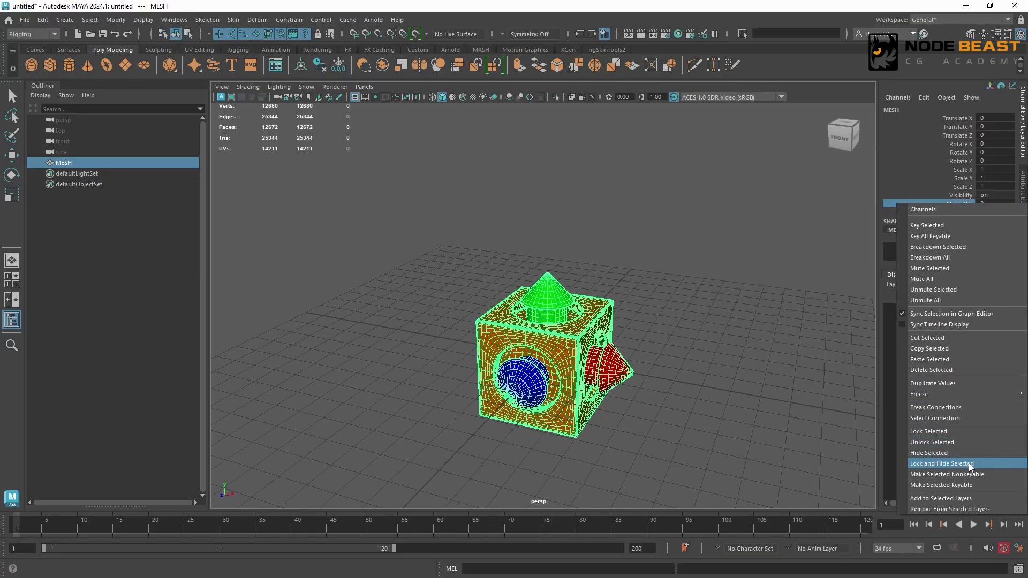
{"action": "left_click", "coordinate": [938, 189]}
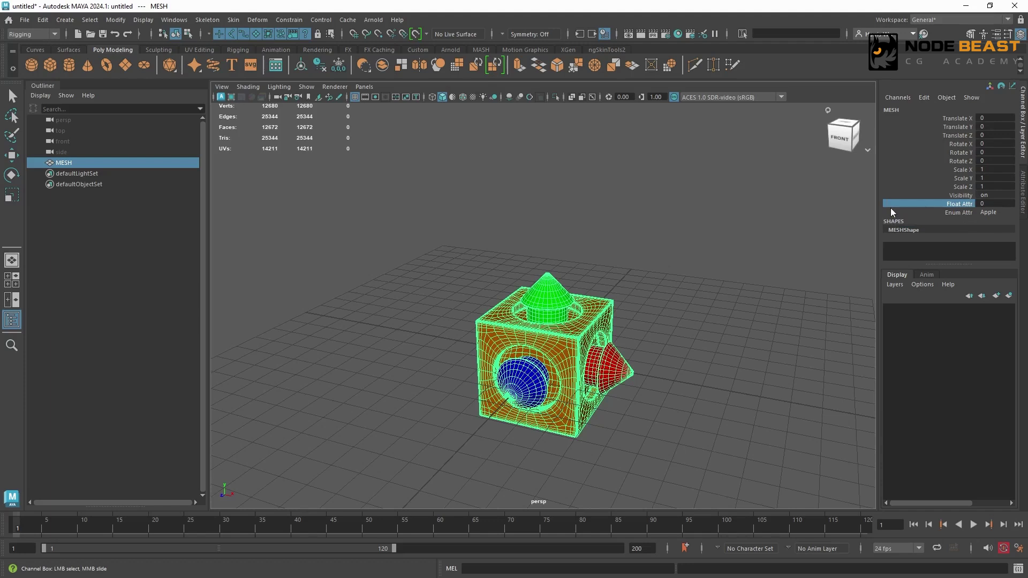
Lock and hide MESH's Float Attr channel.
{"action": "right_click", "coordinate": [943, 204]}
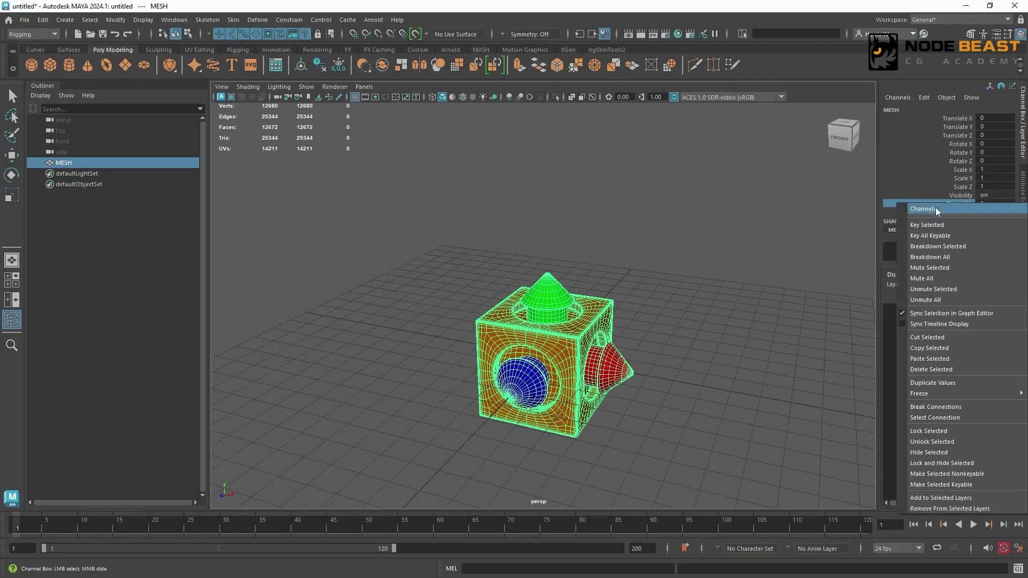
{"action": "left_click", "coordinate": [965, 465]}
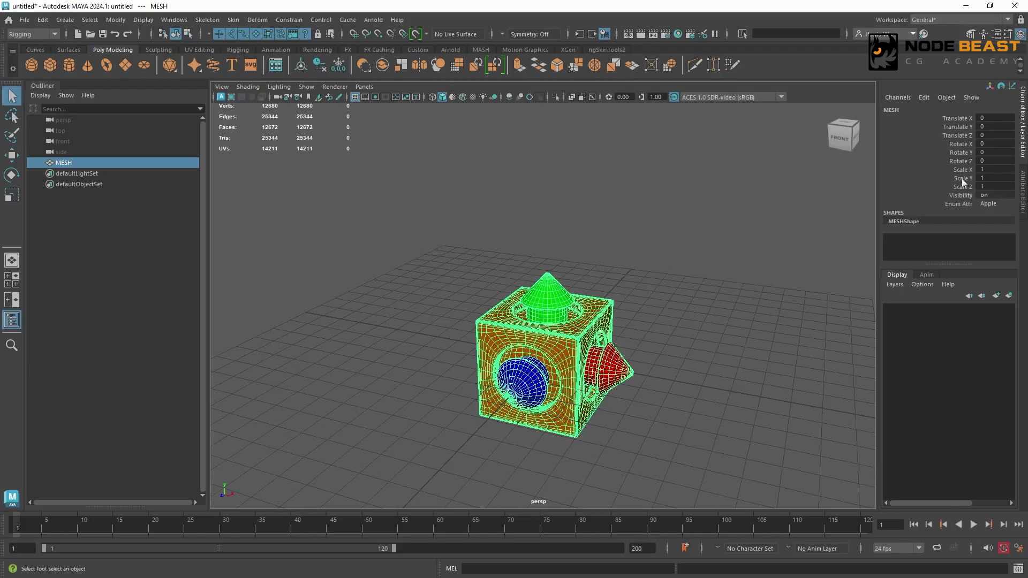
Hide MESH's Rotate X, Rotate Y and Rotate Z channels.
{"action": "left_click_drag", "start_coordinate": [945, 145], "coordinate": [939, 161]}
{"action": "right_click", "coordinate": [935, 152]}
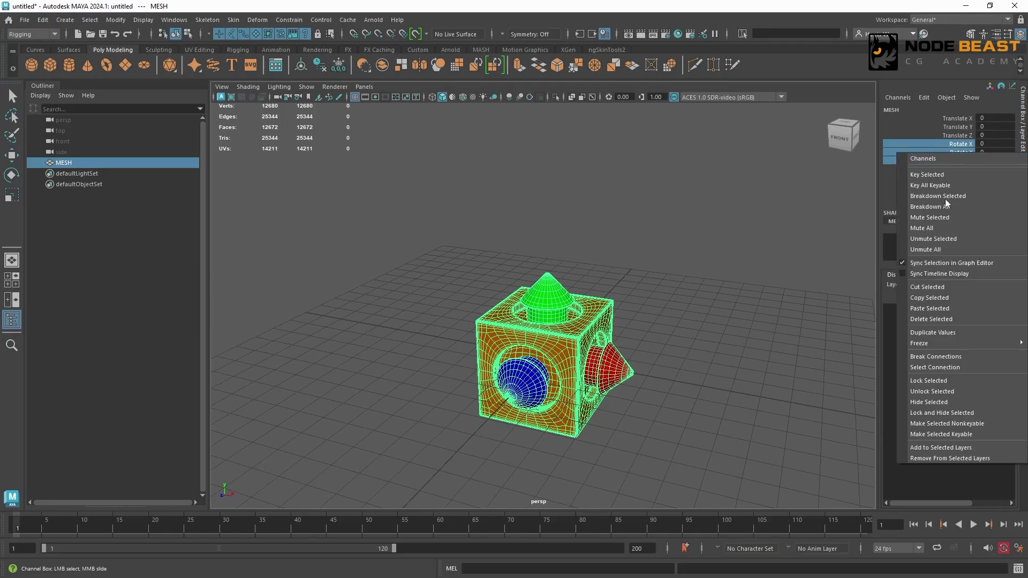
{"action": "left_click", "coordinate": [933, 403]}
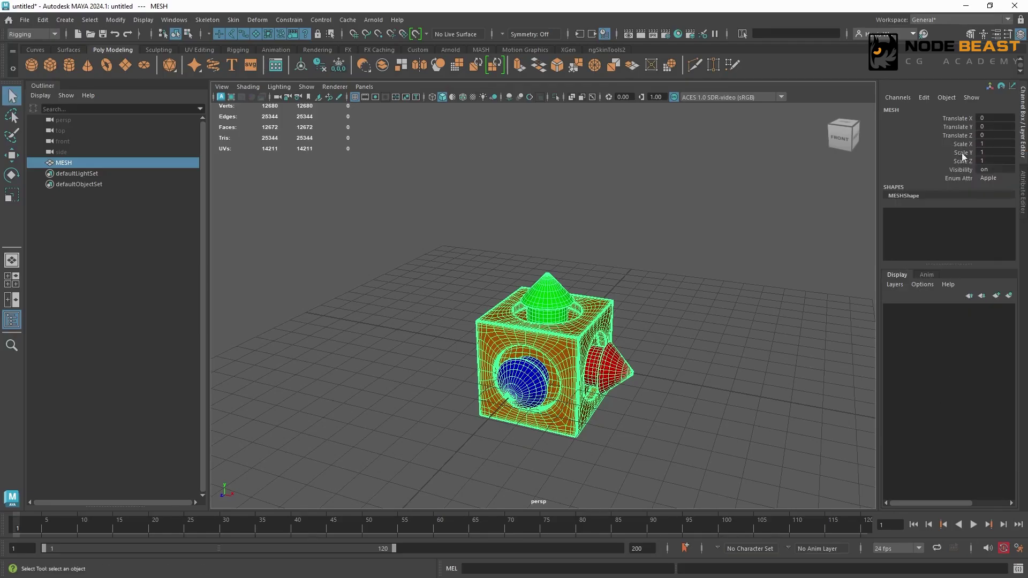
Lock and hide MESH's Scale X, Scale Y and Scale Z channels.
{"action": "left_click_drag", "start_coordinate": [961, 143], "coordinate": [959, 160]}
{"action": "right_click", "coordinate": [944, 153]}
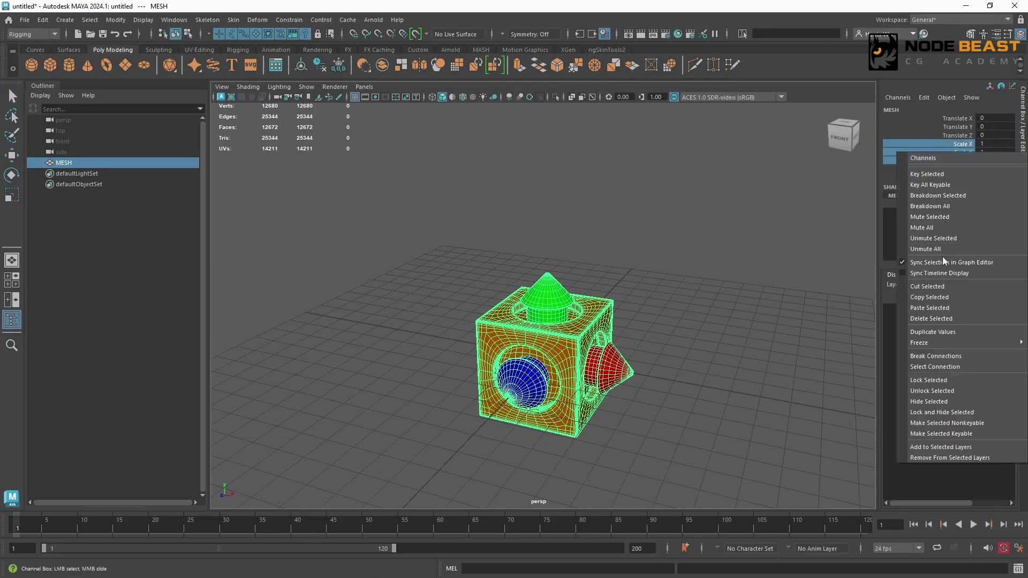
{"action": "left_click", "coordinate": [935, 401]}
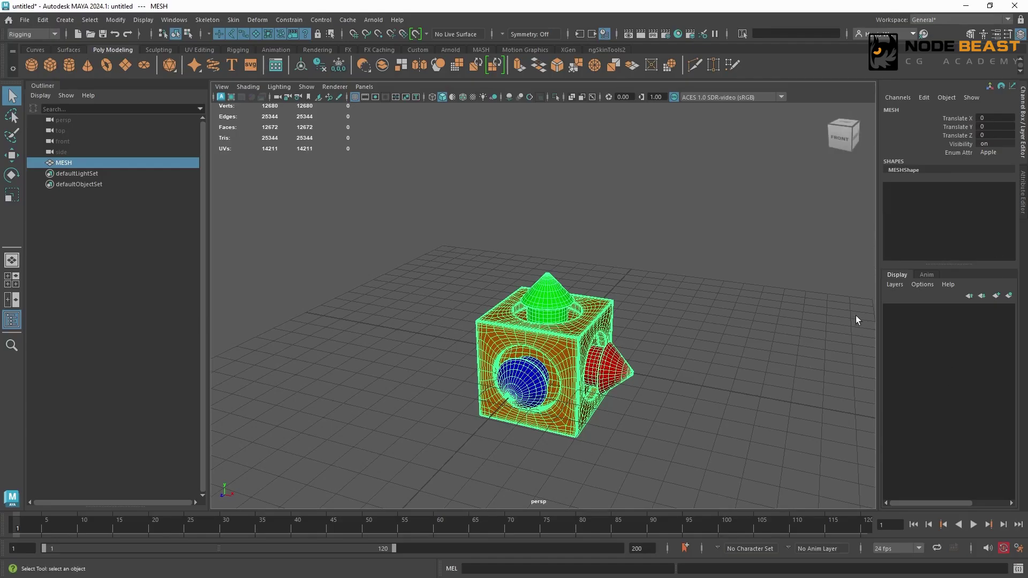
Use Channel Control to move MESH's hidden Rotate X/Y/Z, Scale X/Y/Z and Float Attr channels back to Keyable.
{"action": "left_click", "coordinate": [924, 97]}
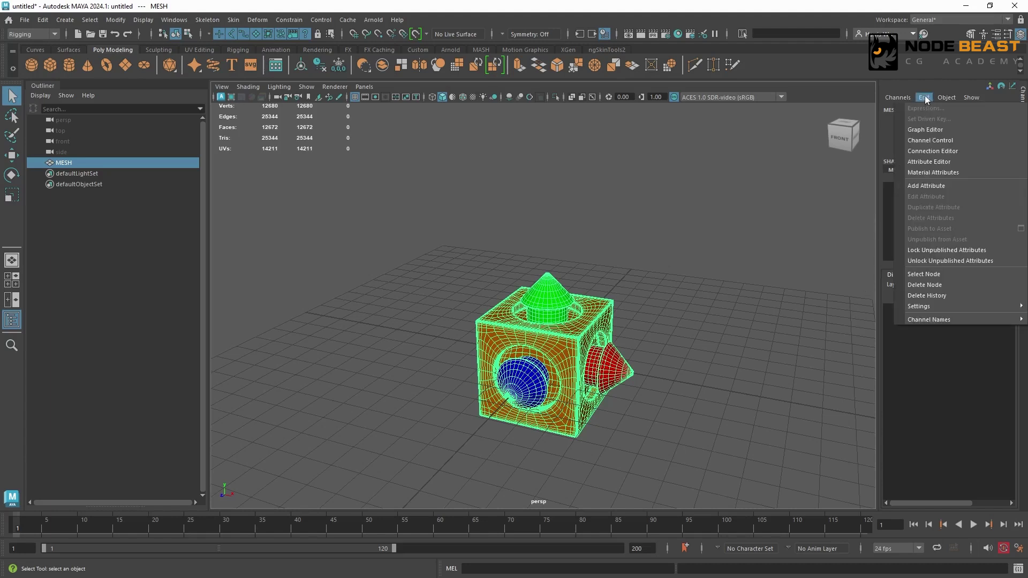
{"action": "left_click", "coordinate": [914, 141]}
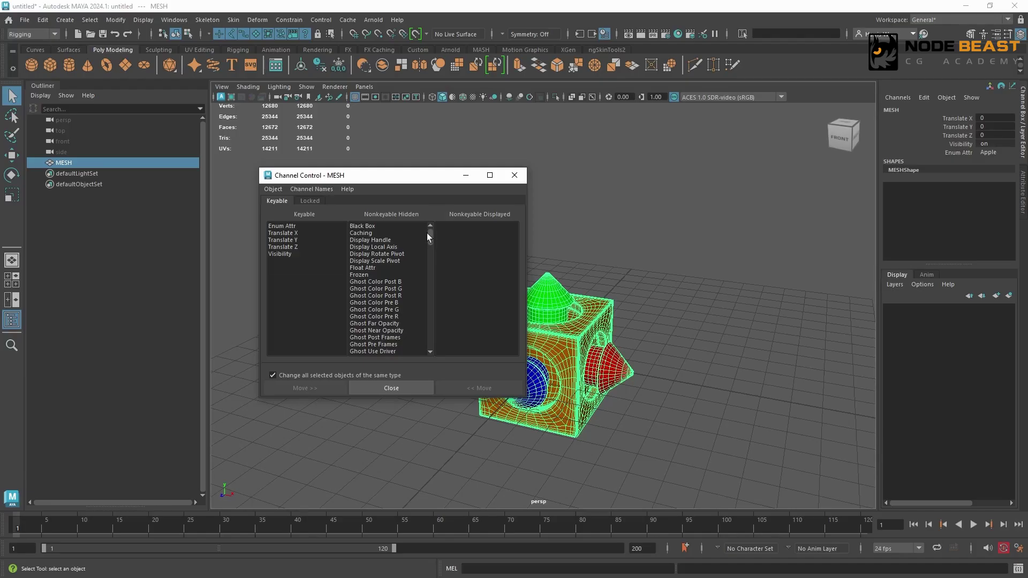
{"action": "left_click_drag", "start_coordinate": [429, 239], "coordinate": [377, 322]}
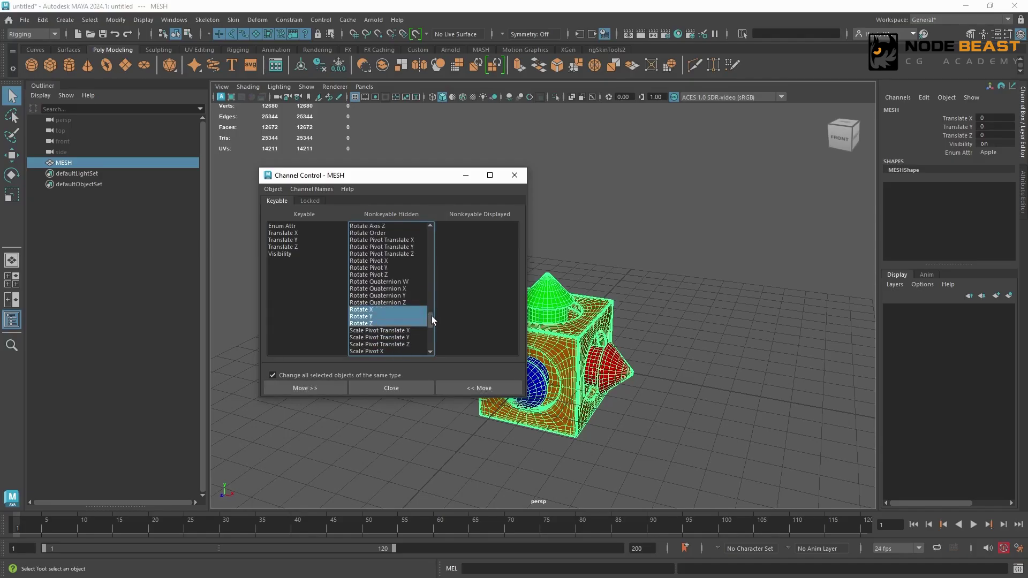
{"action": "scroll", "coordinate": [429, 318], "scroll_direction": "down", "scroll_amount": 3}
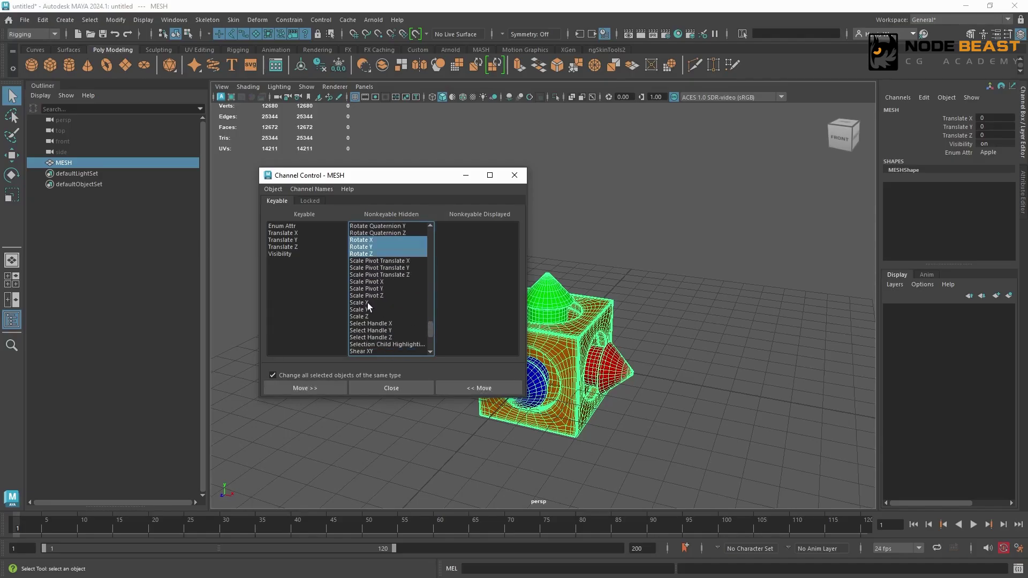
{"action": "left_click_drag", "start_coordinate": [367, 303], "coordinate": [368, 317]}
{"action": "scroll", "coordinate": [431, 321], "scroll_direction": "down", "scroll_amount": 3}
{"action": "left_click_drag", "start_coordinate": [430, 330], "coordinate": [445, 246]}
{"action": "scroll", "coordinate": [378, 254], "scroll_direction": "up", "scroll_amount": 3}
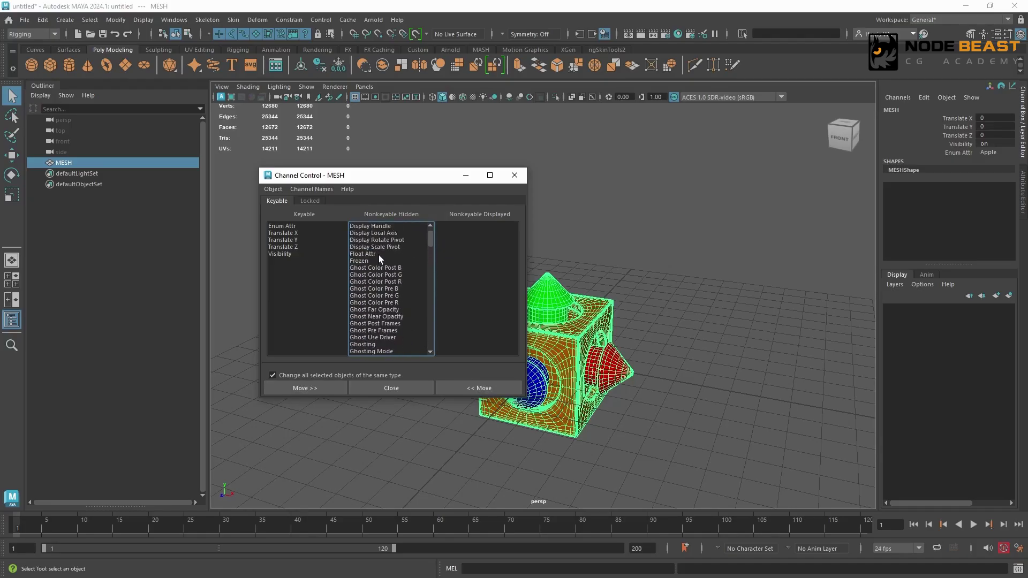
{"action": "left_click", "coordinate": [393, 253]}
{"action": "left_click", "coordinate": [482, 388]}
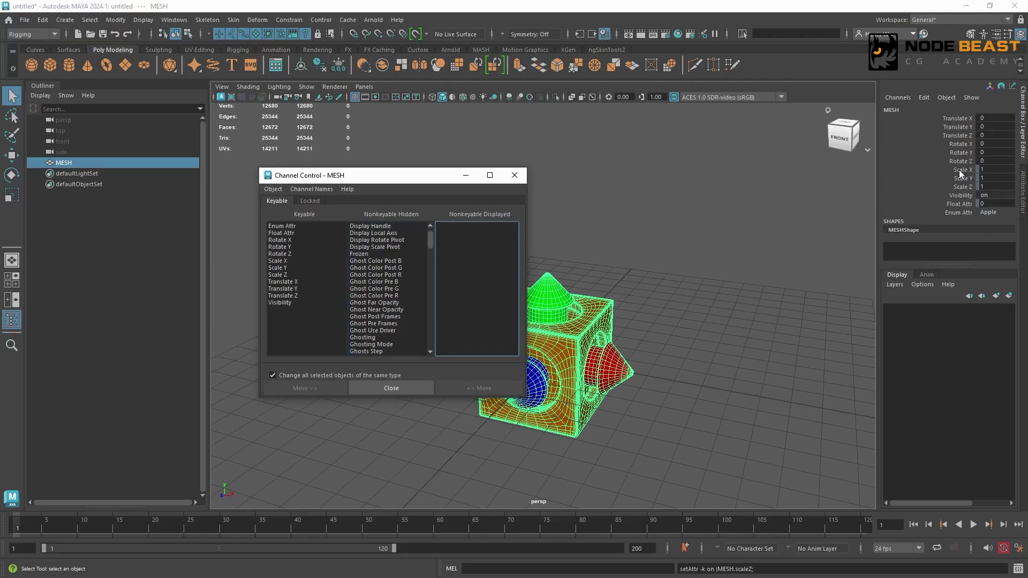
Try unlocking the Scale X, Scale Y, Scale Z, Visibility and Float Attr channels together, and undo the unlock.
{"action": "left_click_drag", "start_coordinate": [956, 169], "coordinate": [958, 203]}
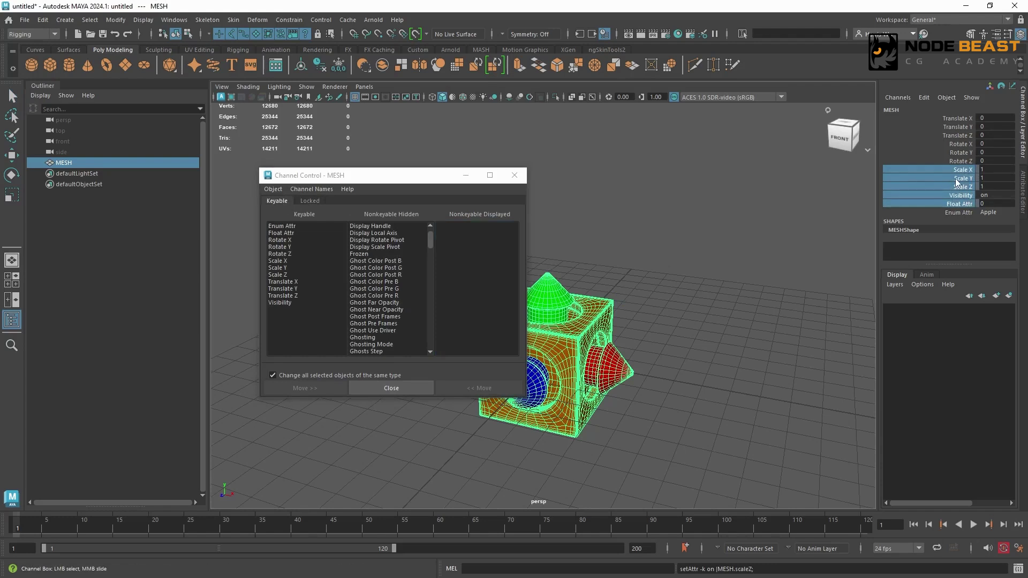
{"action": "right_click", "coordinate": [956, 179]}
{"action": "left_click", "coordinate": [967, 418]}
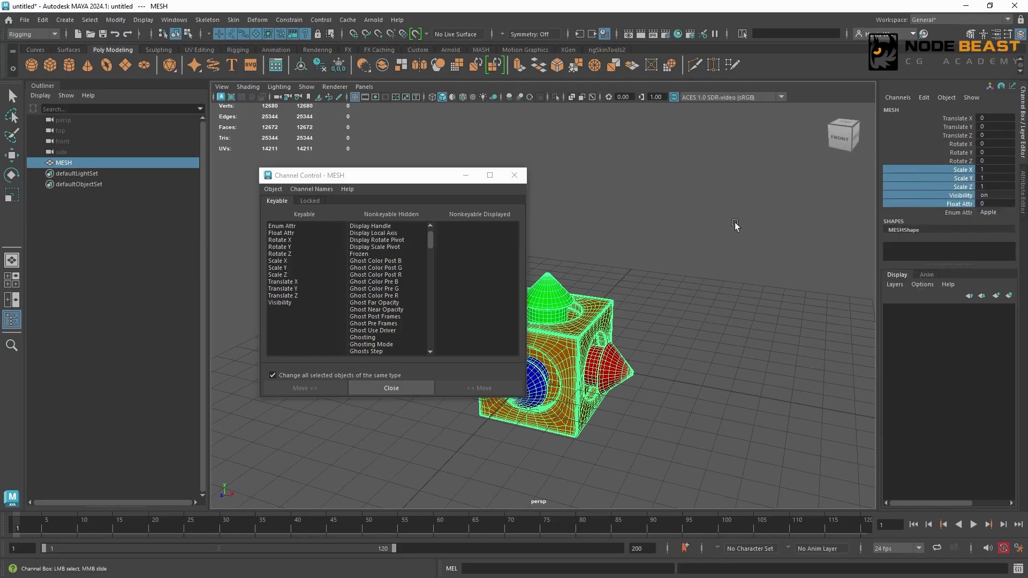
{"action": "key", "text": "ctrl+z"}
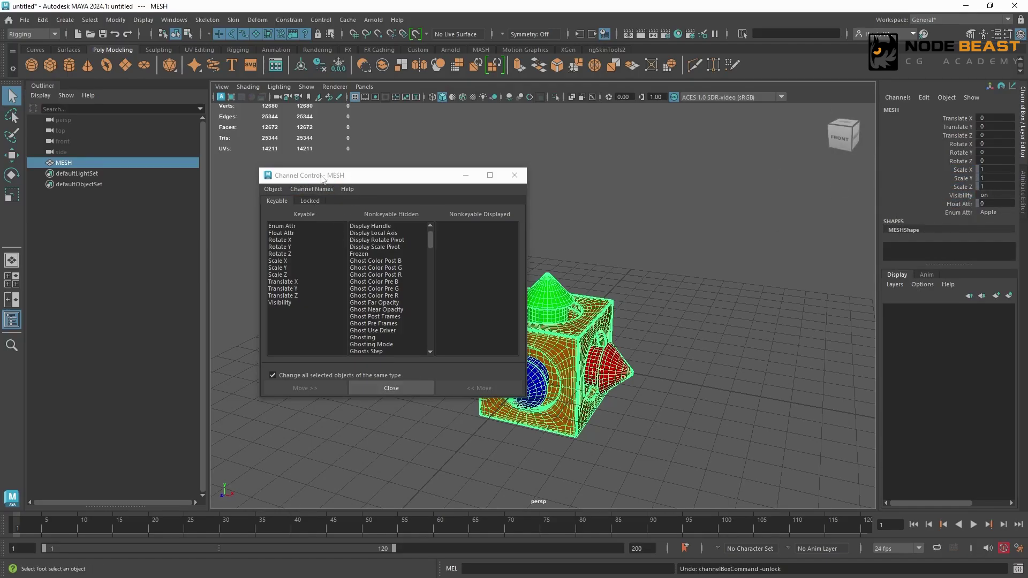
Move Float Attr, Scale X, Scale Y and Scale Z from Locked to Non Locked in Channel Control and close it.
{"action": "left_click", "coordinate": [305, 201]}
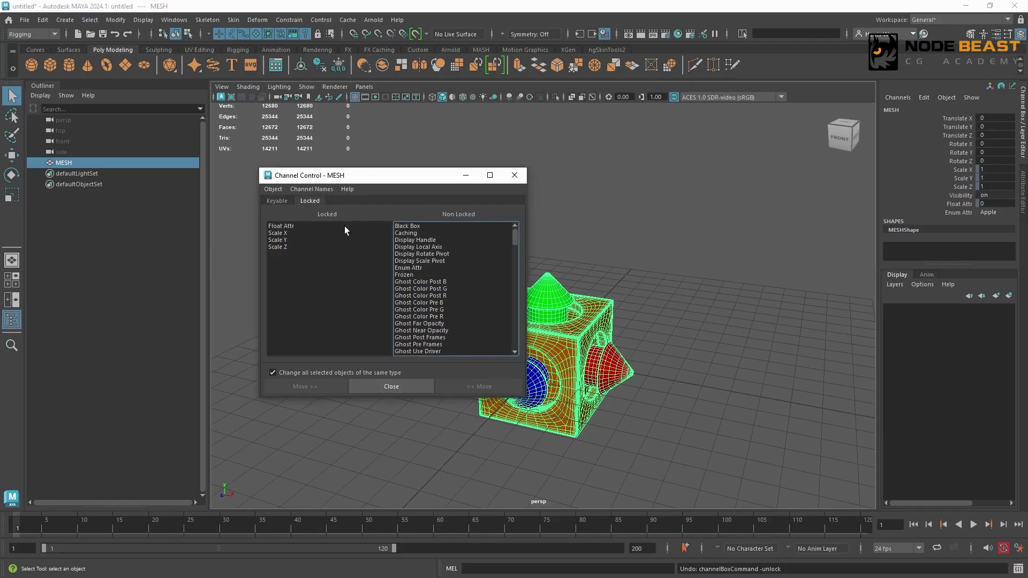
{"action": "left_click_drag", "start_coordinate": [285, 231], "coordinate": [281, 248]}
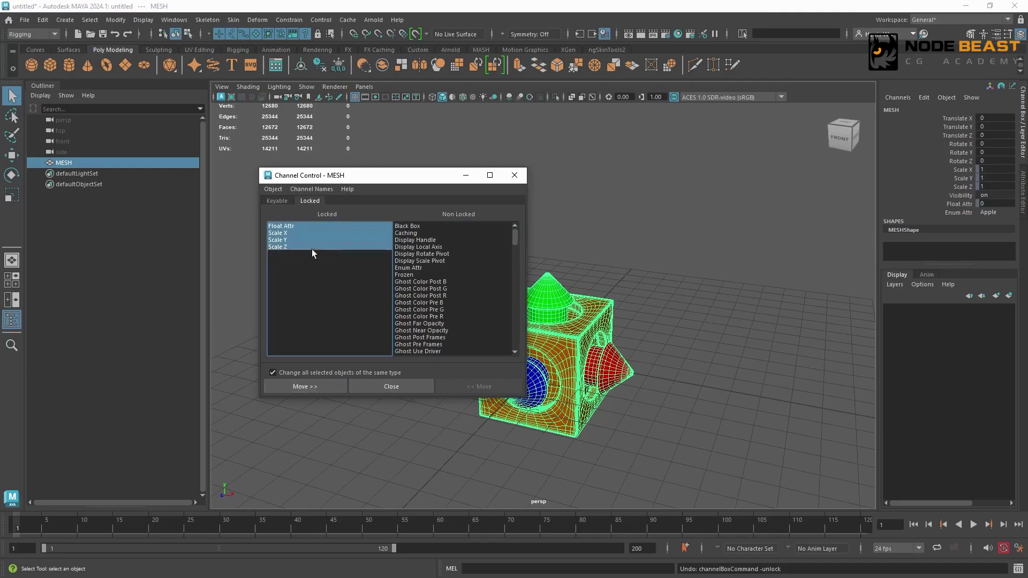
{"action": "left_click", "coordinate": [304, 387]}
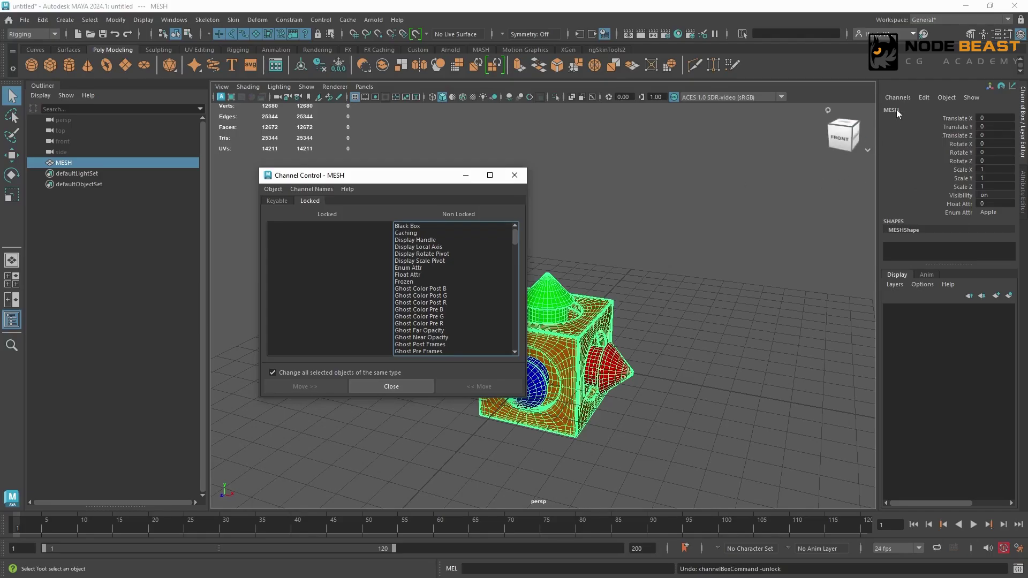
{"action": "left_click", "coordinate": [520, 177]}
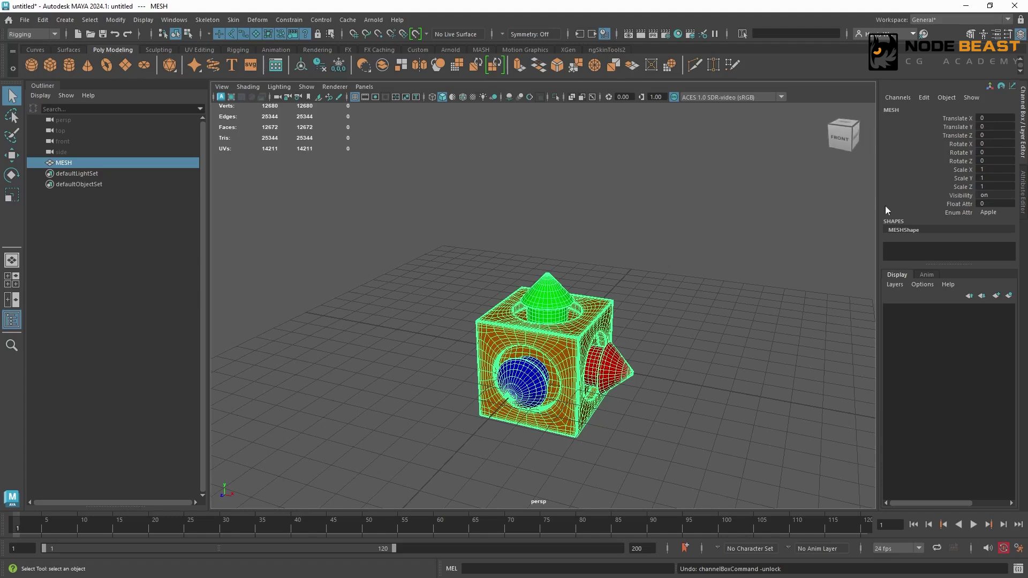
Inspect the Edit Attribute window for Float Attr, and check whether the command is available without a selected channel.
{"action": "left_click", "coordinate": [940, 204]}
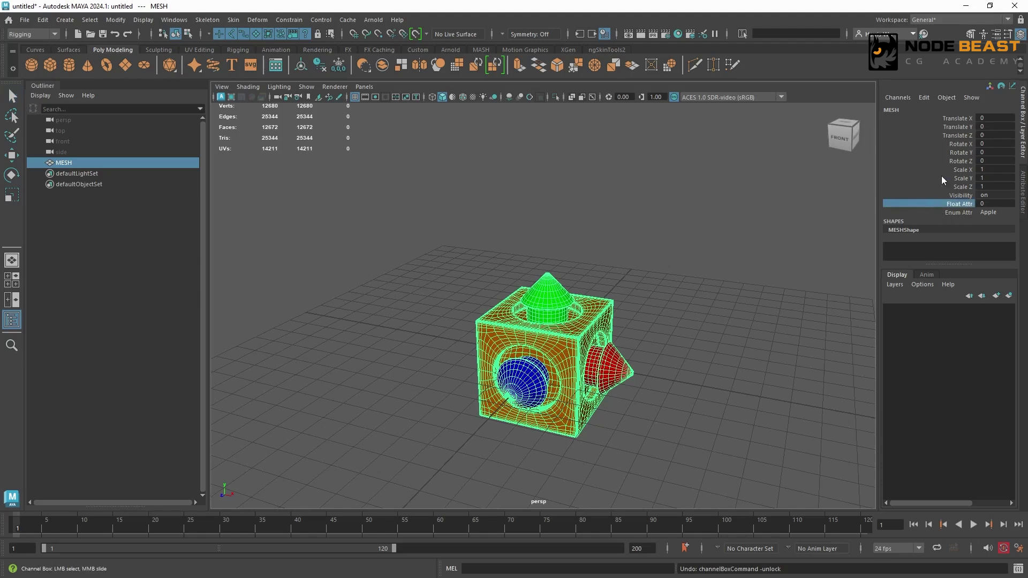
{"action": "left_click", "coordinate": [925, 99]}
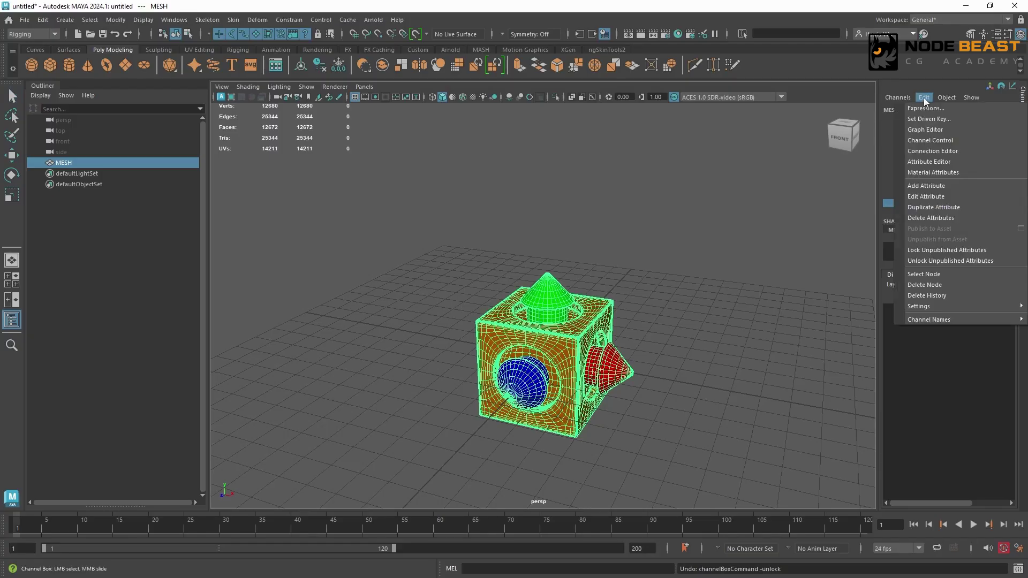
{"action": "left_click", "coordinate": [933, 196]}
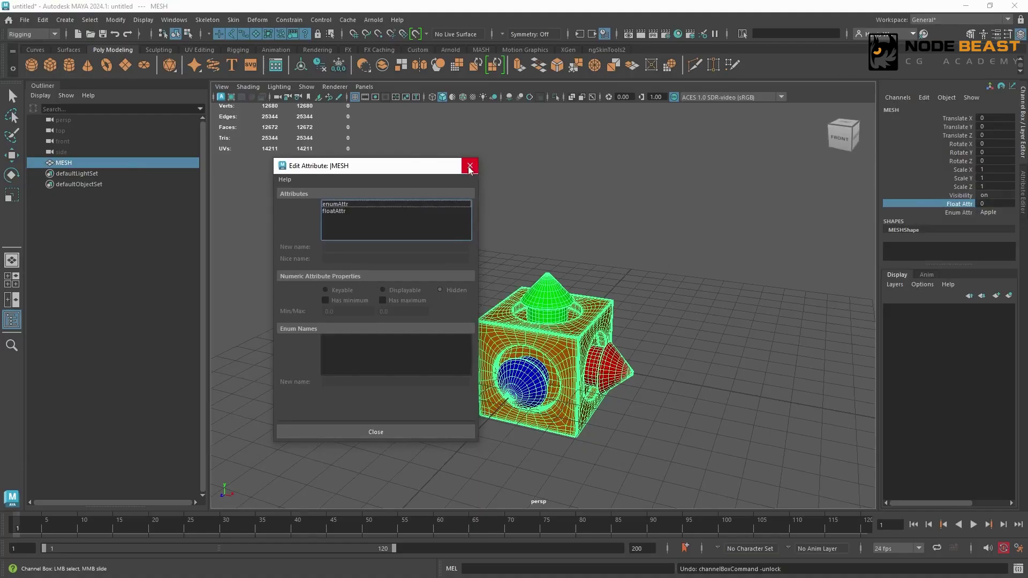
{"action": "left_click", "coordinate": [473, 167]}
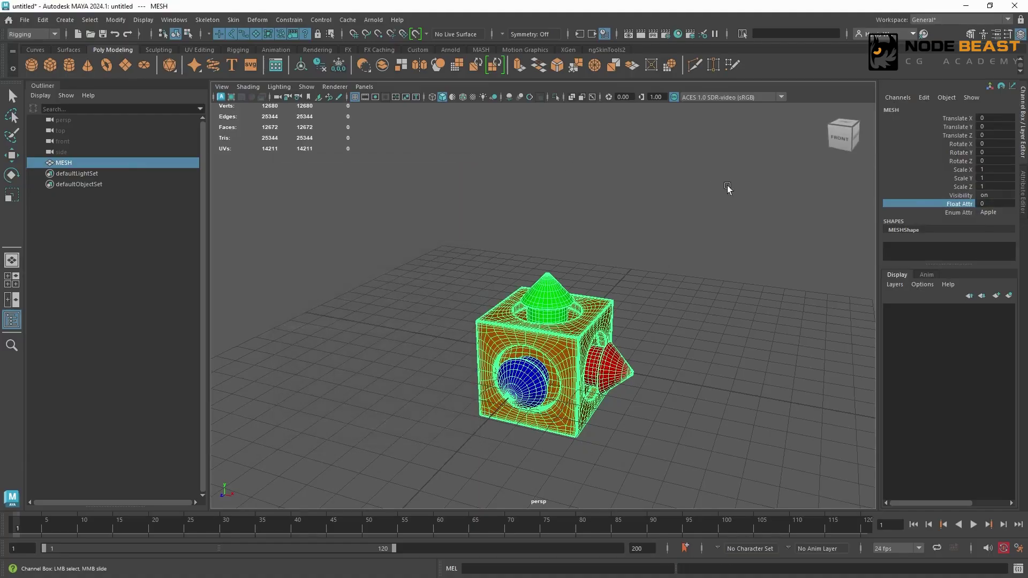
{"action": "left_click", "coordinate": [927, 97]}
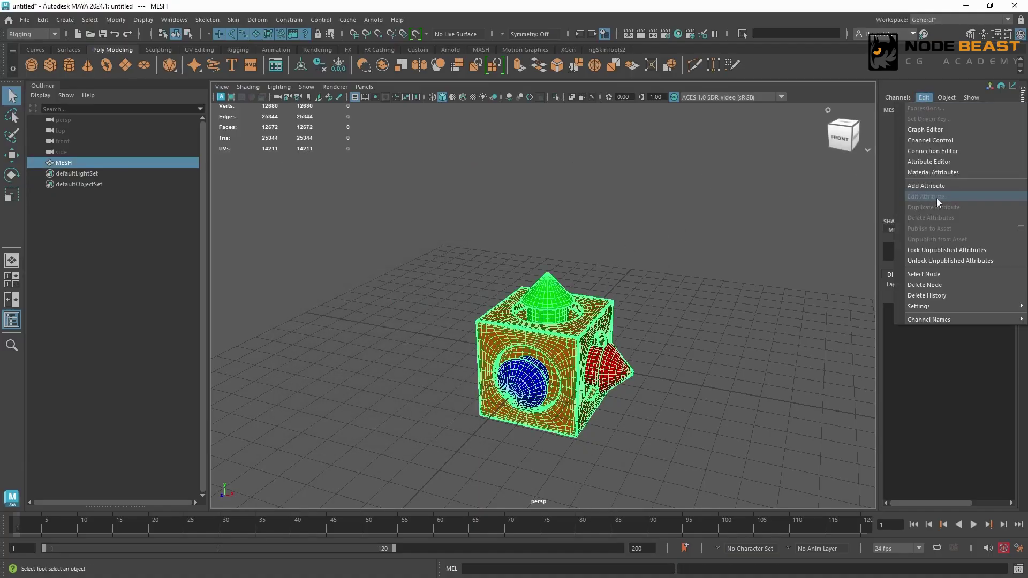
Rename MESH's floatAttr attribute to newFloatAttr with Edit Attribute.
{"action": "left_click", "coordinate": [892, 211]}
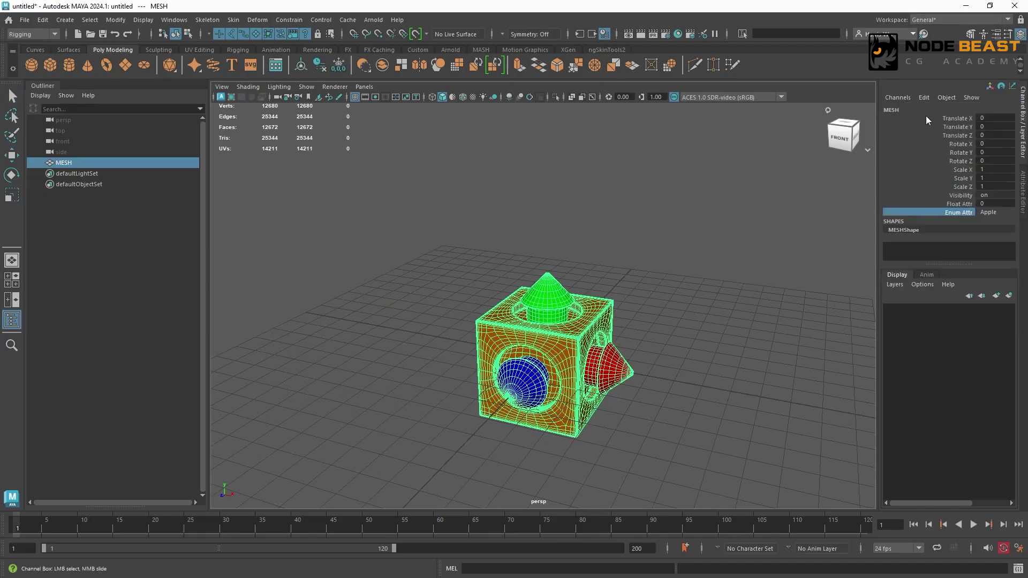
{"action": "left_click", "coordinate": [922, 98]}
{"action": "left_click", "coordinate": [939, 198]}
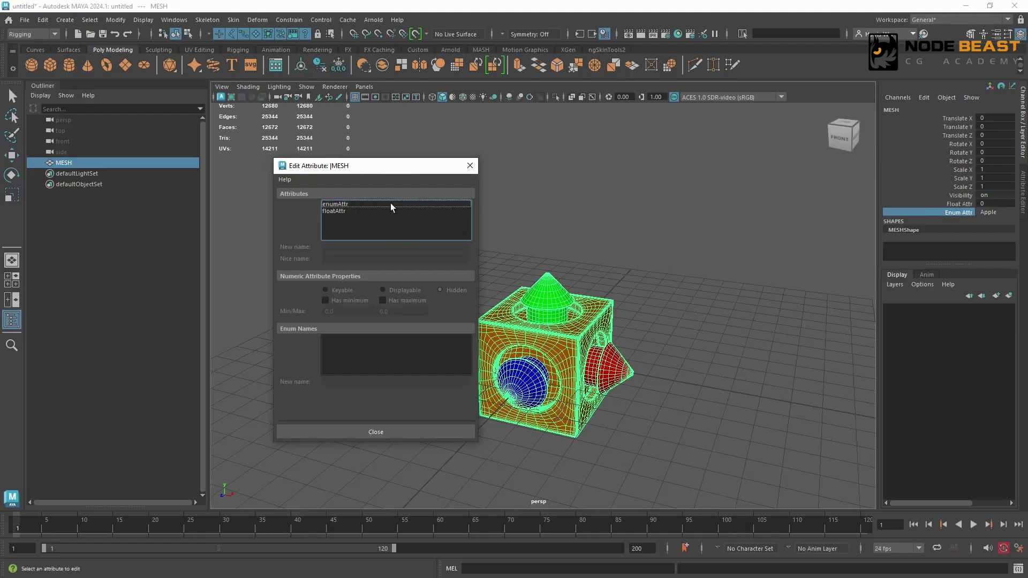
{"action": "left_click", "coordinate": [341, 212]}
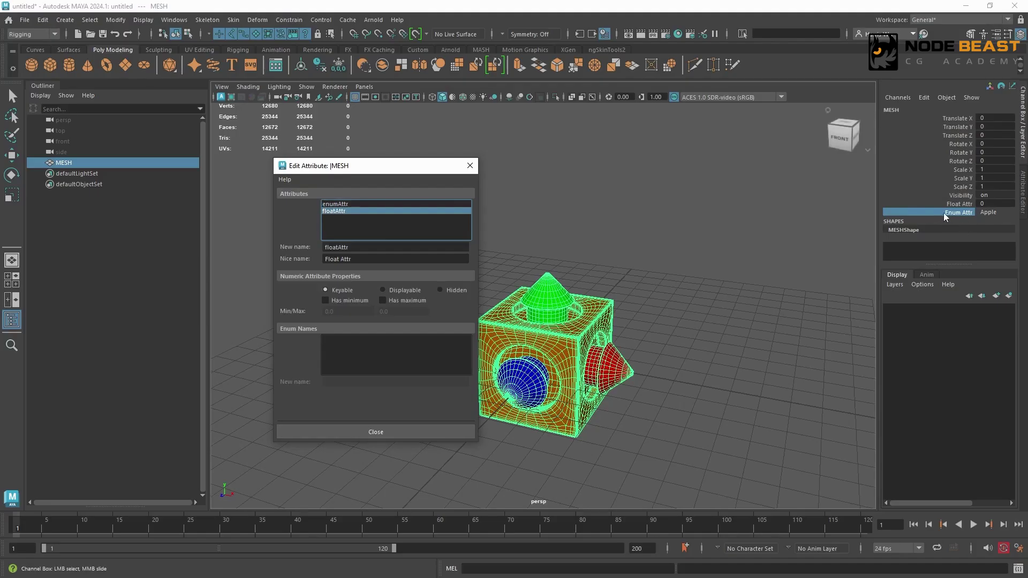
{"action": "left_click", "coordinate": [924, 97]}
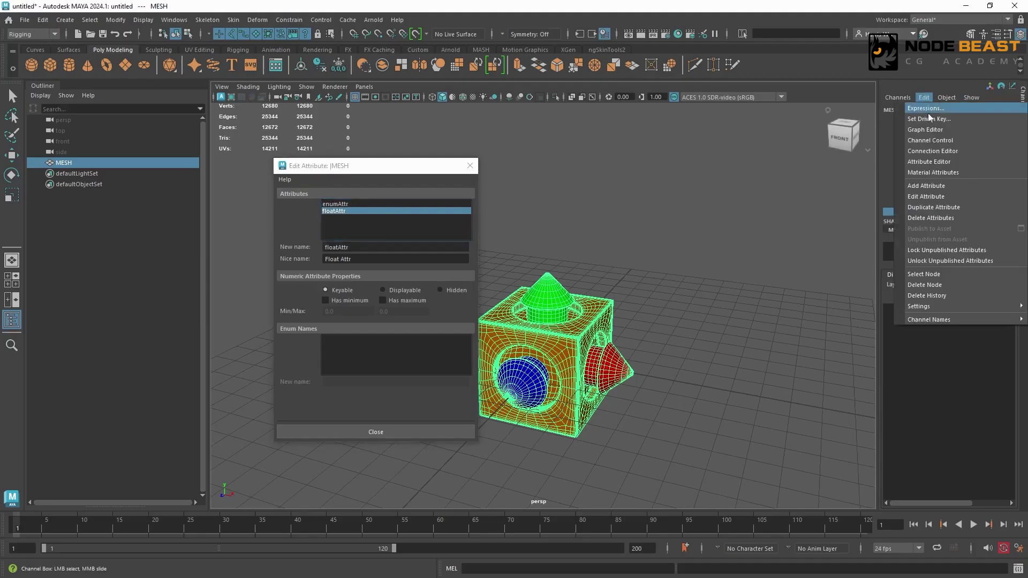
{"action": "left_click", "coordinate": [939, 197]}
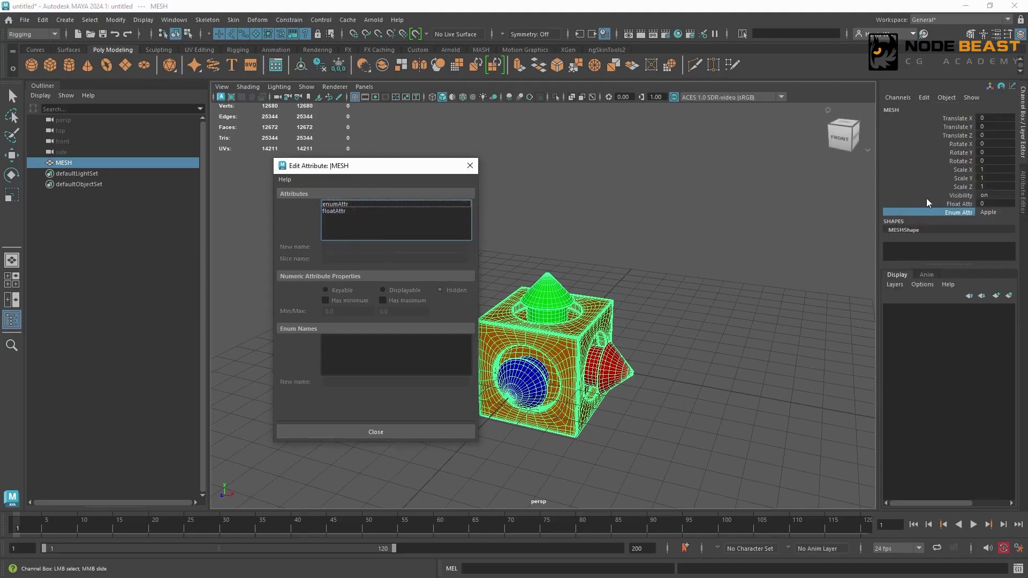
{"action": "left_click", "coordinate": [343, 212]}
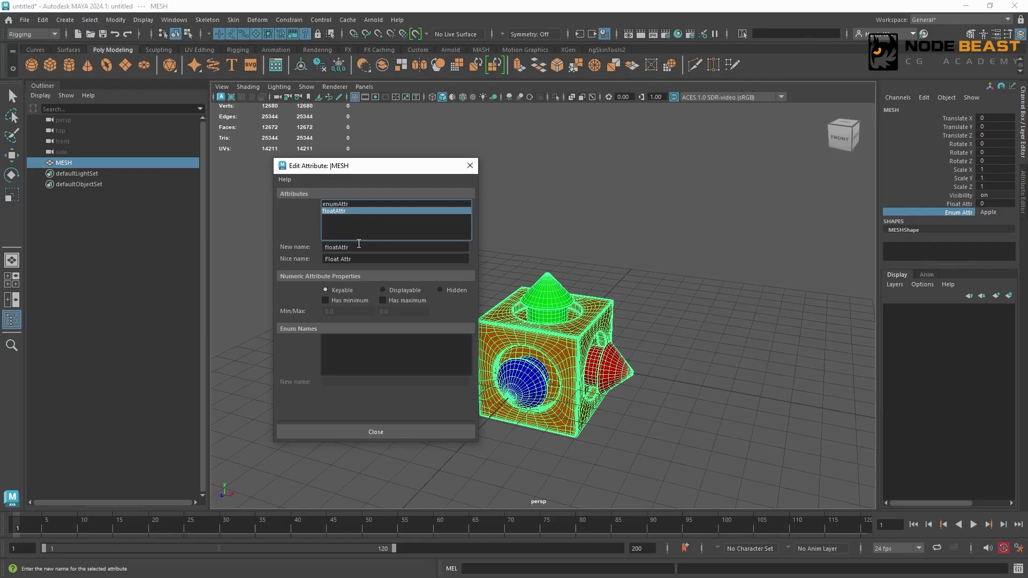
{"action": "double_click", "coordinate": [359, 244]}
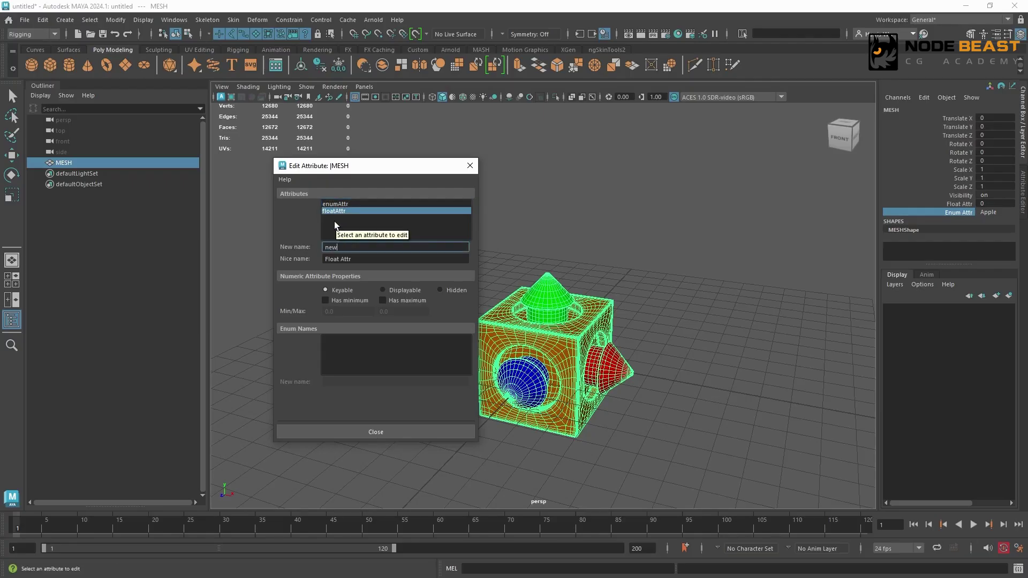
{"action": "type", "text": "newFloatAttr"}
{"action": "key", "text": "Return"}
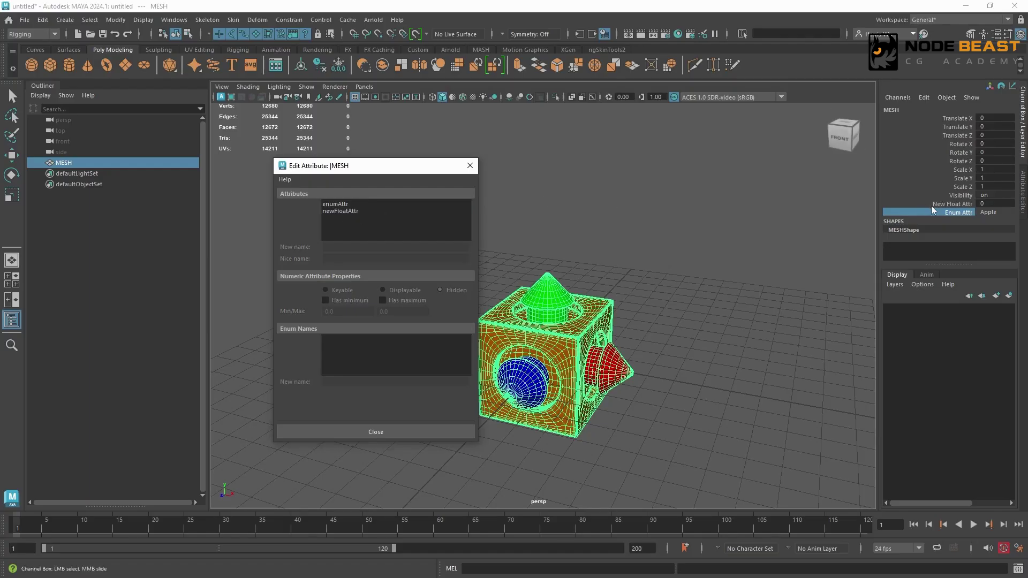
Set newFloatAttr's nice name to "--- Nice Name Attr" and select its channel.
{"action": "left_click", "coordinate": [341, 211]}
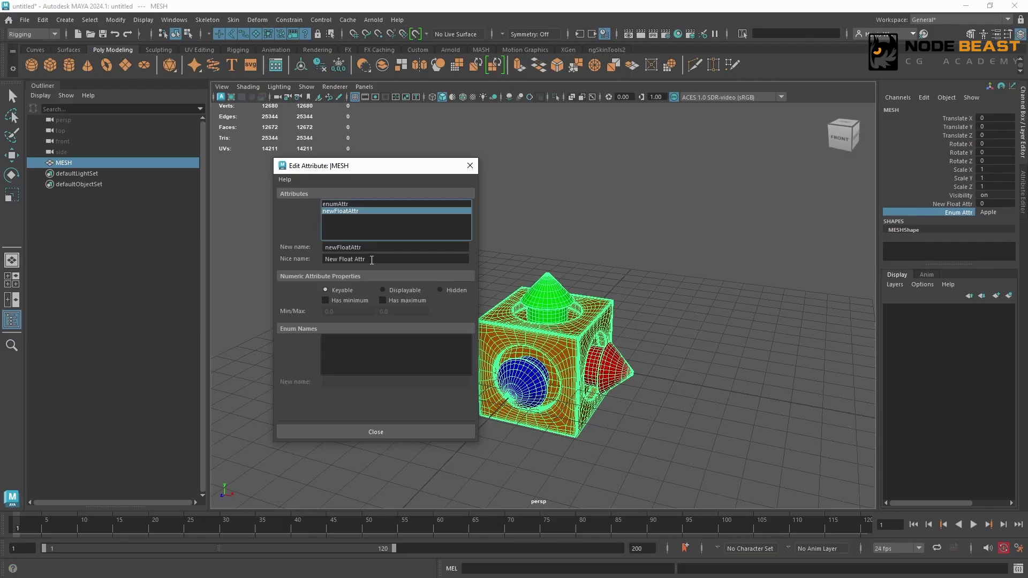
{"action": "left_click_drag", "start_coordinate": [369, 259], "coordinate": [308, 259]}
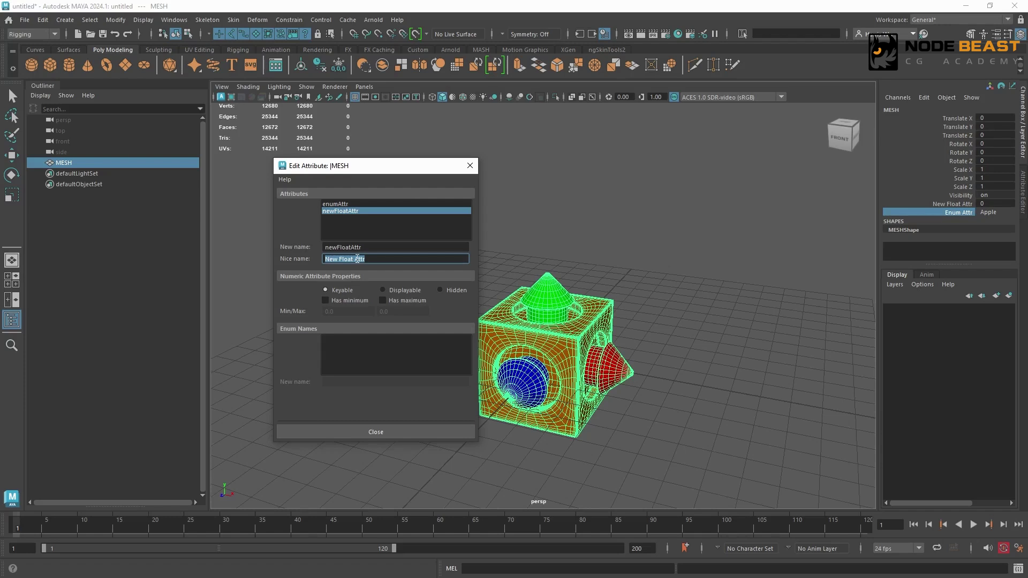
{"action": "type", "text": "--- N"}
{"action": "key", "text": "Return"}
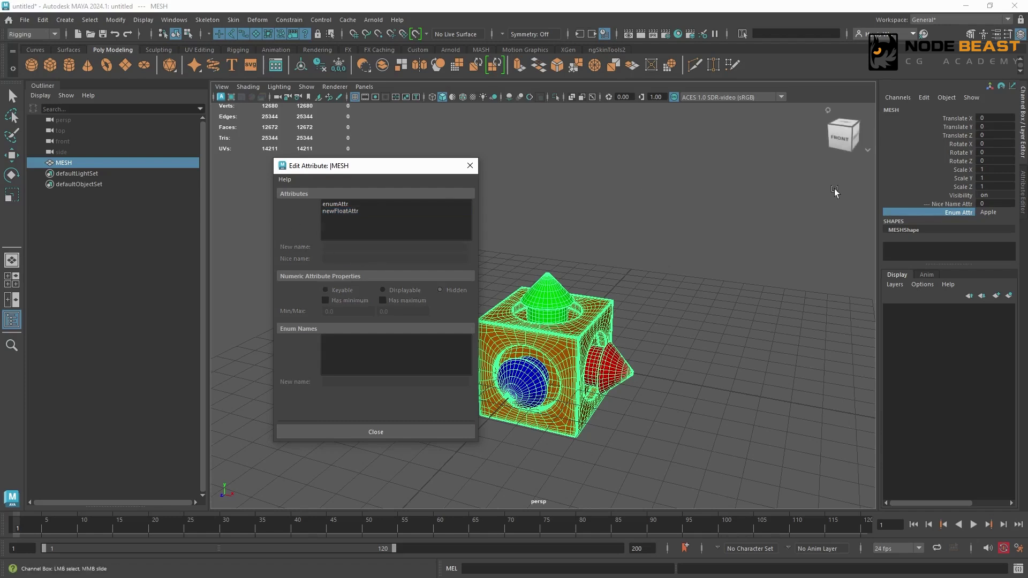
{"action": "left_click", "coordinate": [944, 205]}
Limit newFloatAttr to a minimum of -10 and a maximum of 20, and test its channel by sliding the value through that range.
{"action": "left_click", "coordinate": [358, 211]}
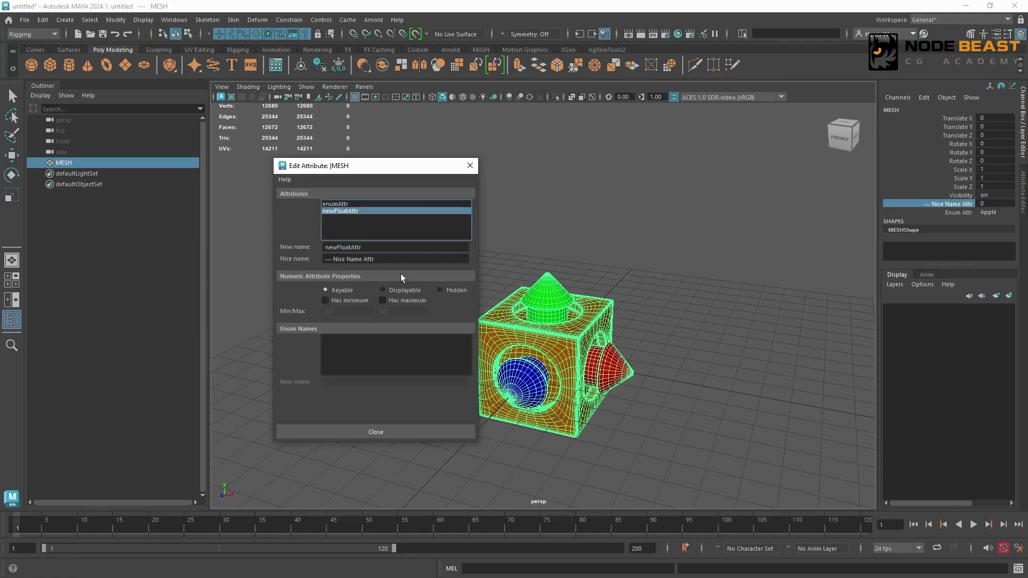
{"action": "left_click", "coordinate": [345, 301]}
{"action": "left_click", "coordinate": [399, 301]}
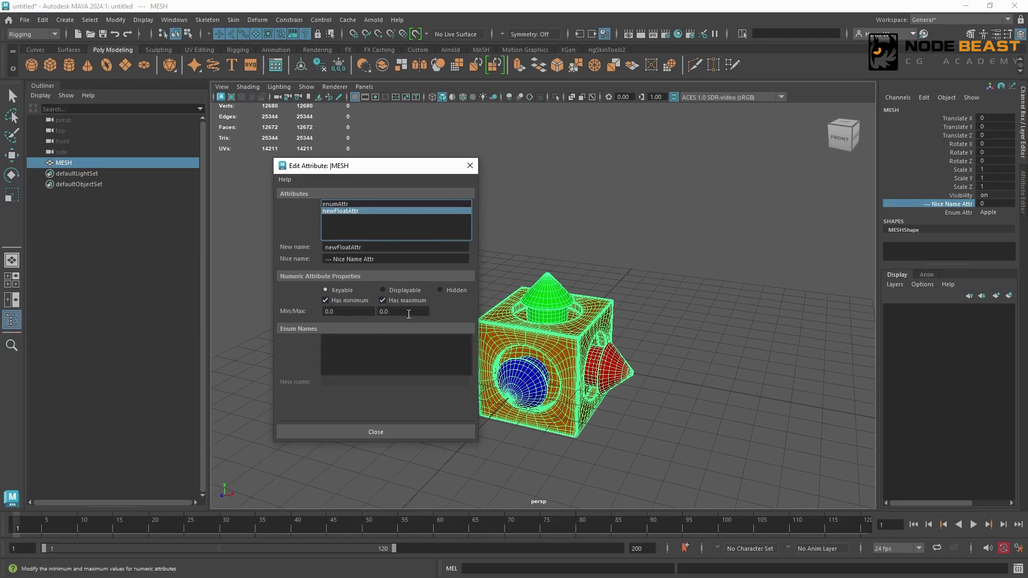
{"action": "left_click", "coordinate": [353, 313]}
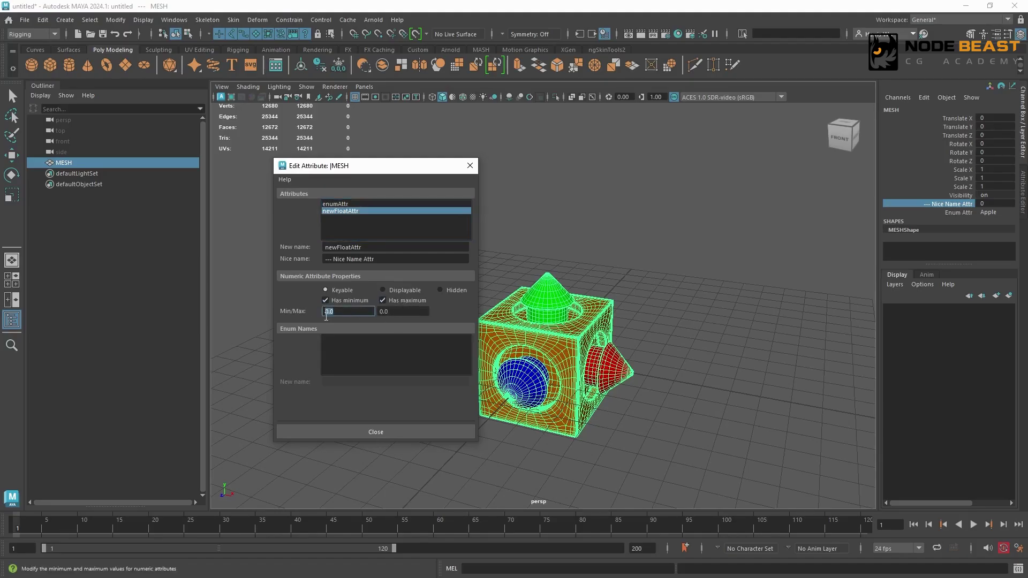
{"action": "type", "text": "-10"}
{"action": "left_click", "coordinate": [402, 312]}
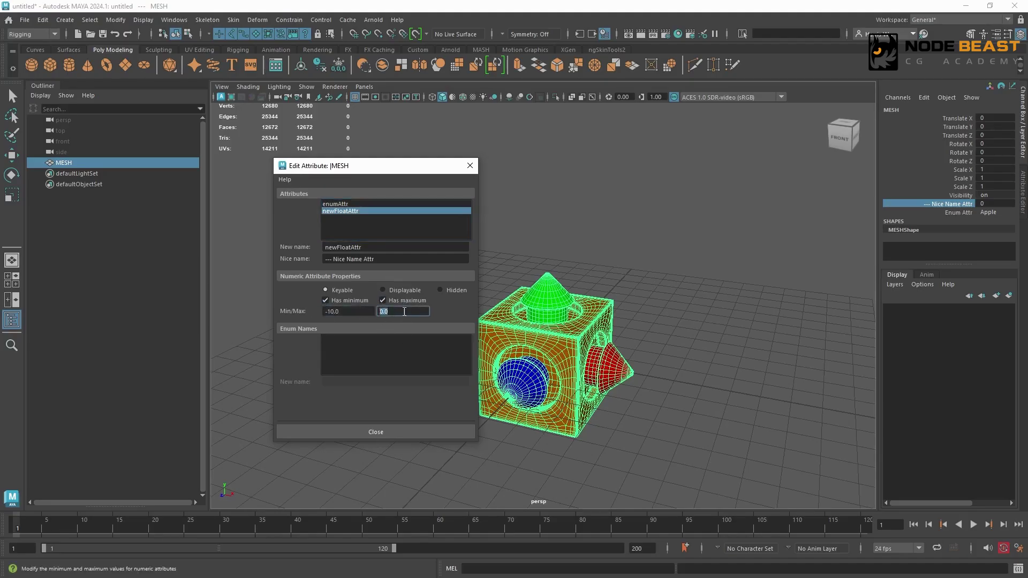
{"action": "type", "text": "20"}
{"action": "key", "text": "Tab"}
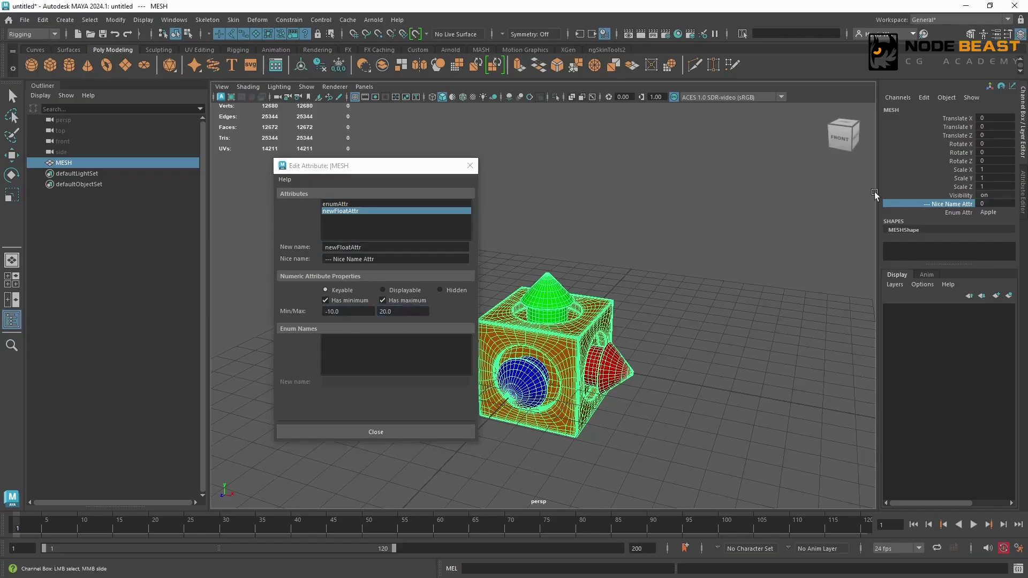
{"action": "middle_click_drag", "start_coordinate": [769, 220], "coordinate": [596, 215]}
{"action": "middle_click_drag", "start_coordinate": [712, 227], "coordinate": [1005, 203]}
Remove newFloatAttr's maximum limit and slide its channel value up to 240.4.
{"action": "left_click", "coordinate": [403, 301]}
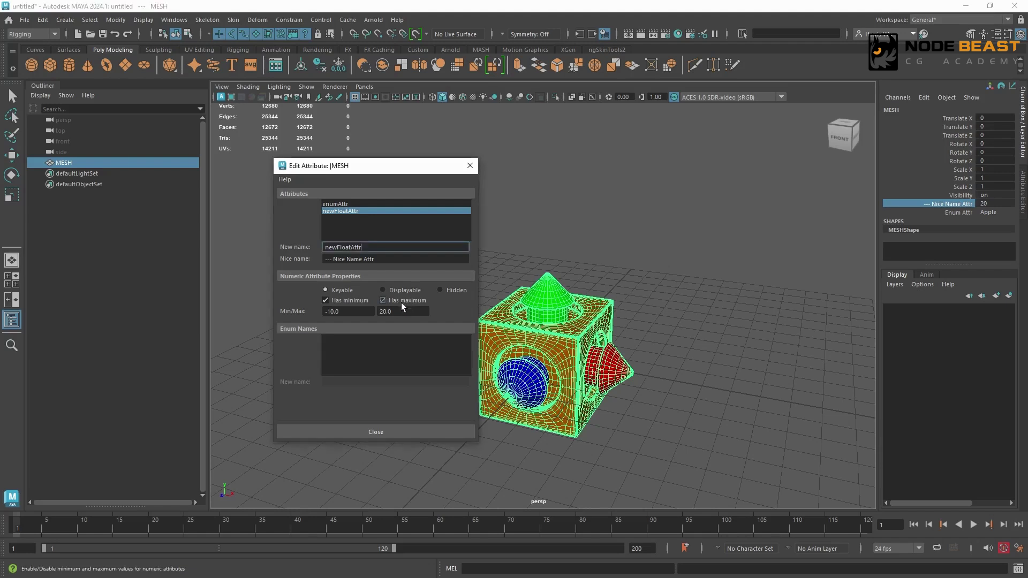
{"action": "middle_click_drag", "start_coordinate": [723, 202], "coordinate": [699, 215]}
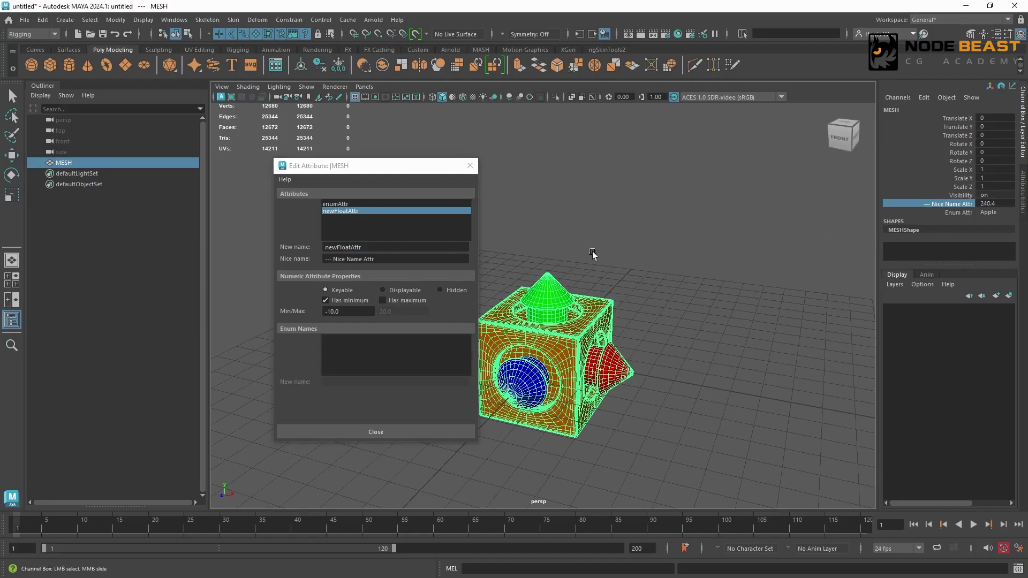
Rename enumAttr's enum name Apple to Tom in Edit Attribute.
{"action": "left_click", "coordinate": [340, 204]}
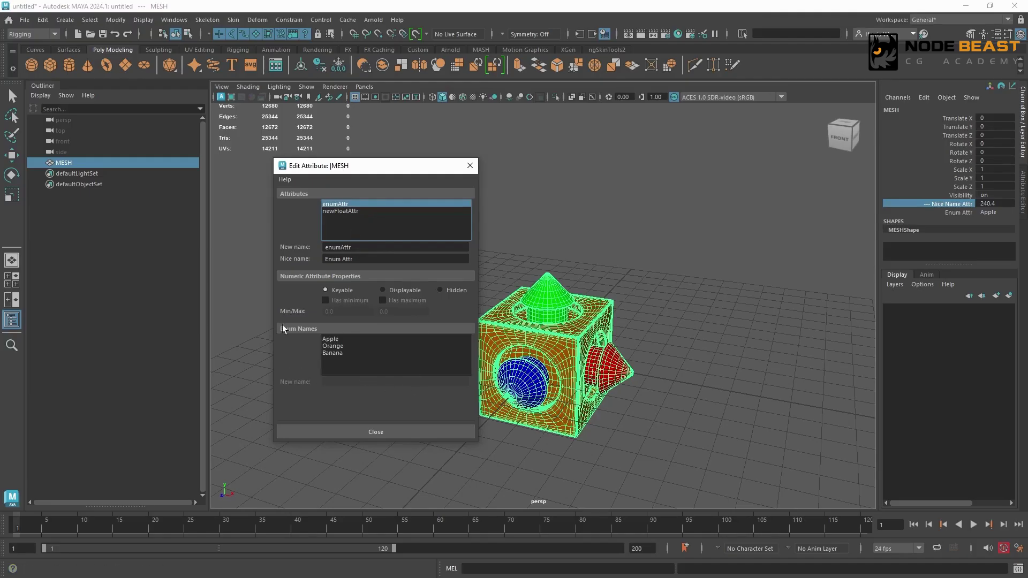
{"action": "left_click", "coordinate": [339, 340]}
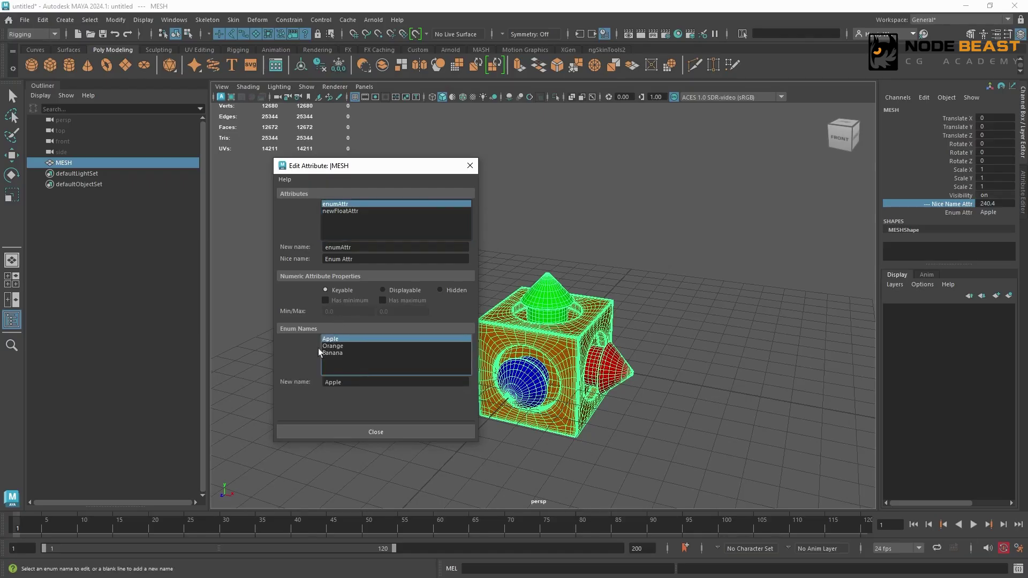
{"action": "left_click_drag", "start_coordinate": [352, 381], "coordinate": [311, 379]}
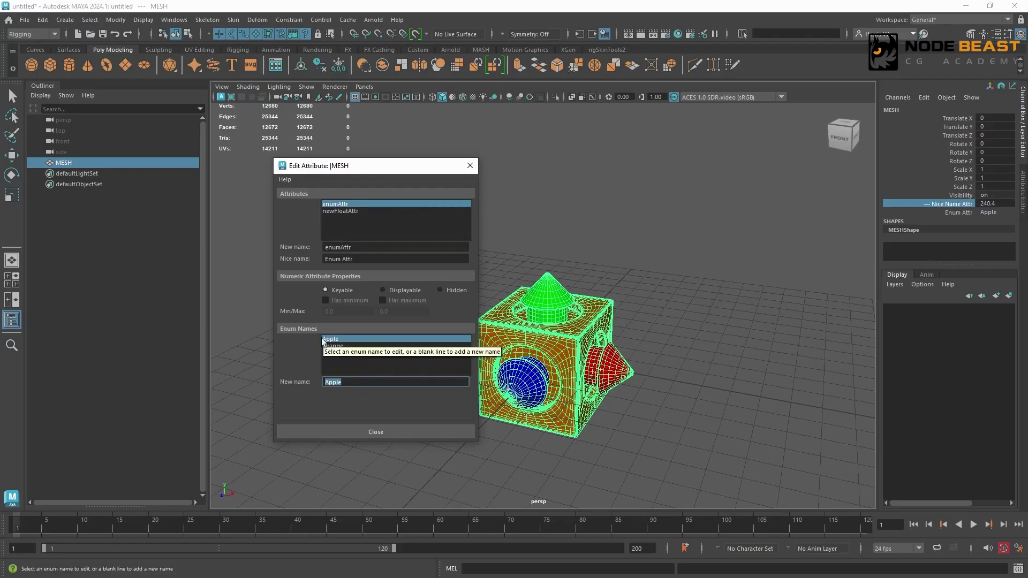
{"action": "type", "text": "Tom"}
{"action": "key", "text": "Return"}
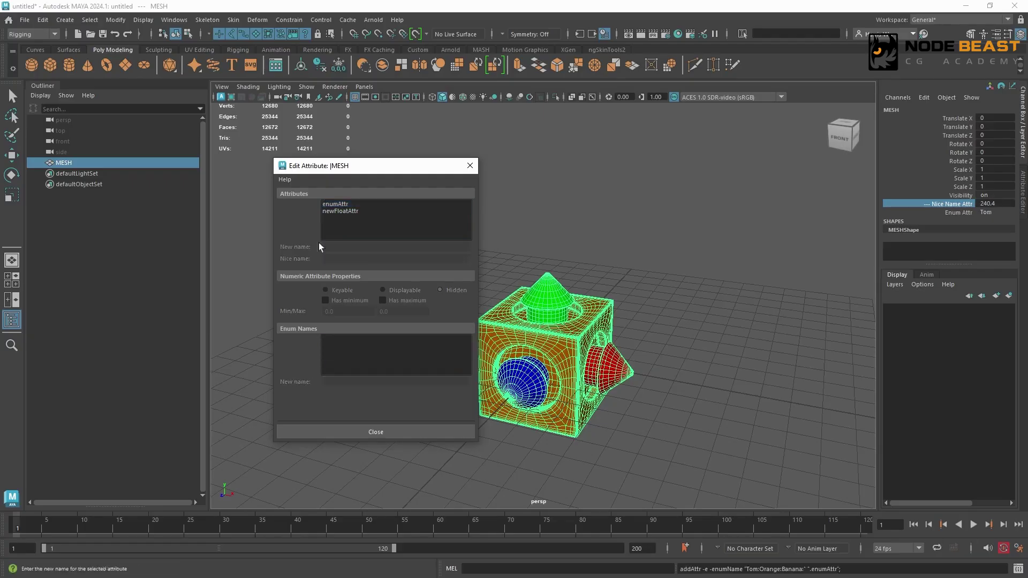
Choose Tom as MESH's Enum Attr value and add Jerry as a new enum name on the blank line after Banana.
{"action": "left_click", "coordinate": [327, 204]}
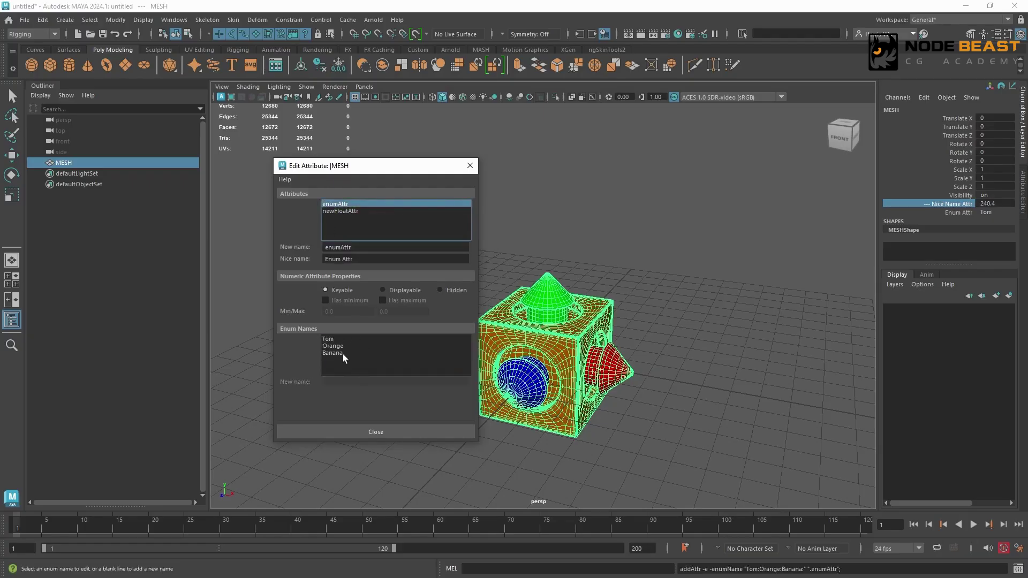
{"action": "left_click", "coordinate": [988, 212]}
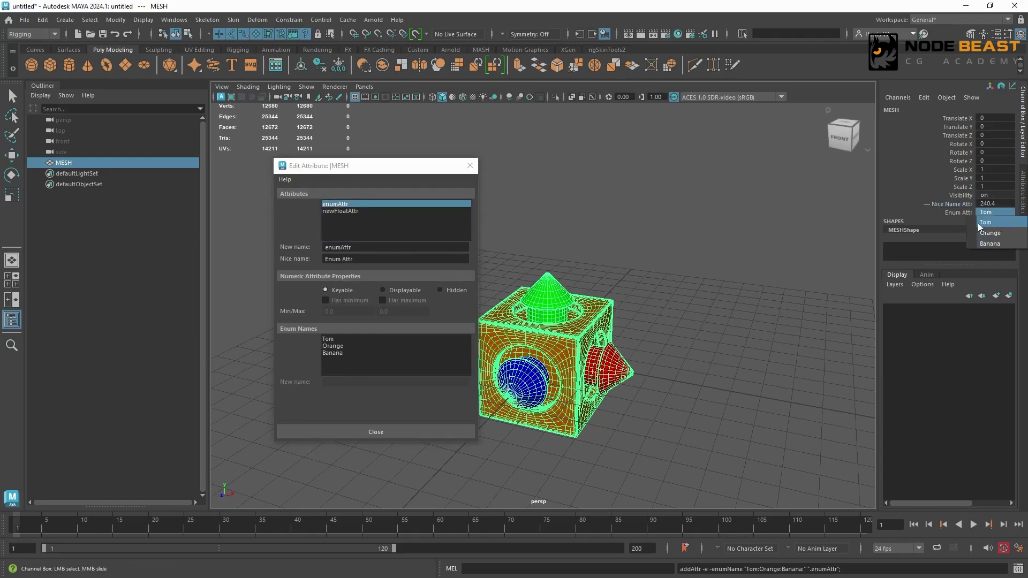
{"action": "left_click", "coordinate": [985, 222]}
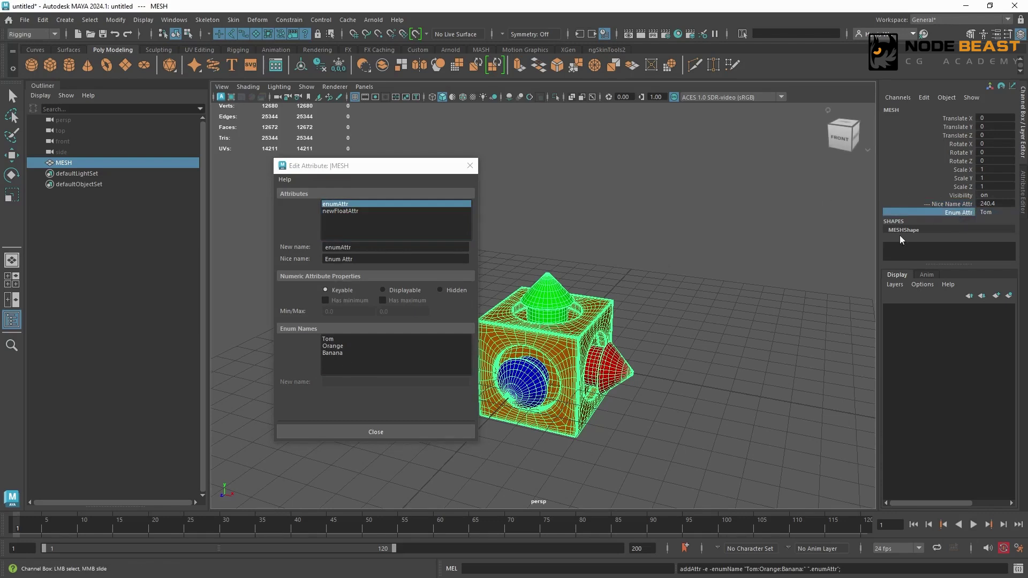
{"action": "left_click", "coordinate": [326, 360]}
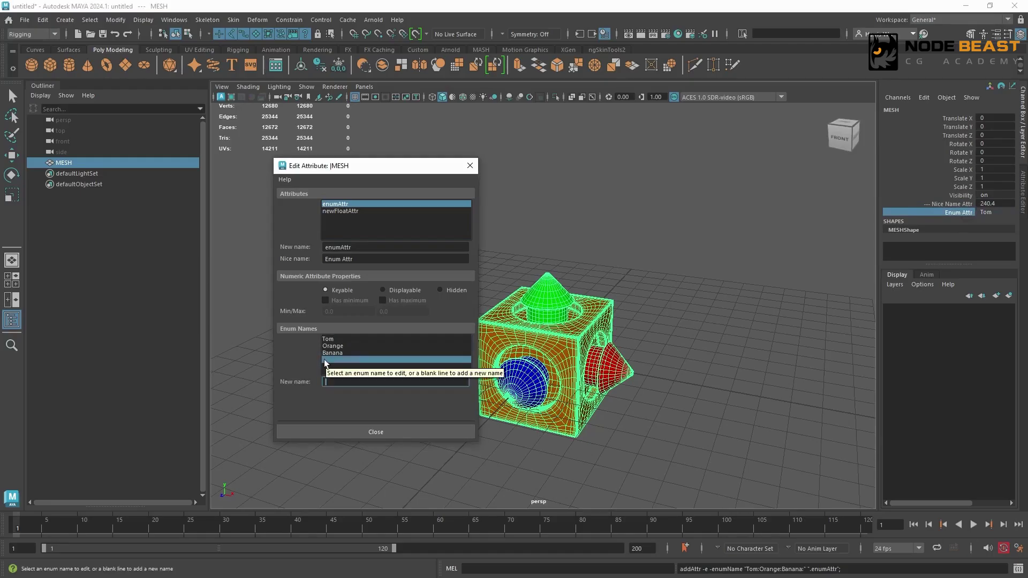
{"action": "type", "text": "Jerry"}
{"action": "key", "text": "Return"}
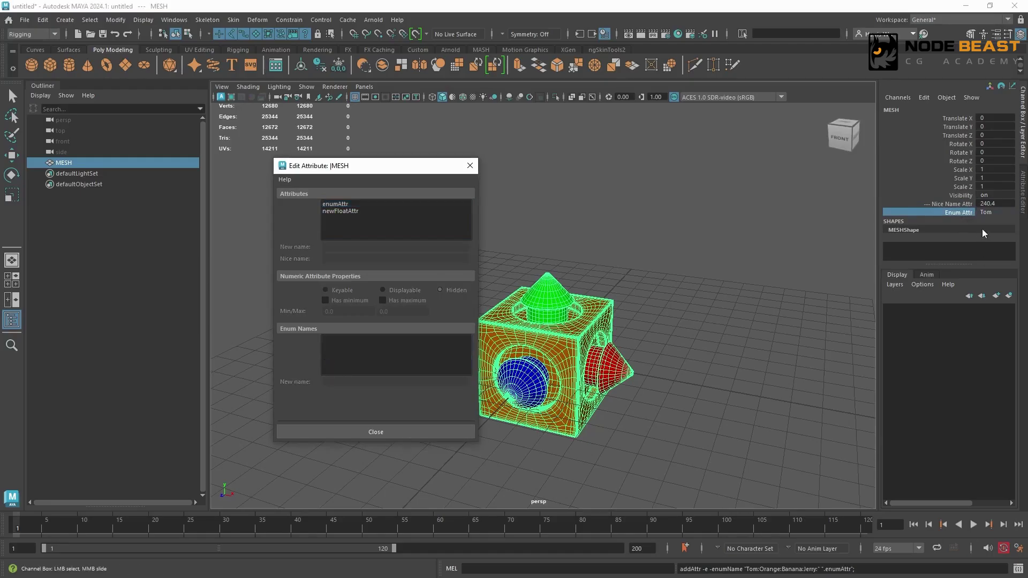
Check the choices offered by MESH's Enum Attr channel and close Edit Attribute.
{"action": "left_click", "coordinate": [986, 212]}
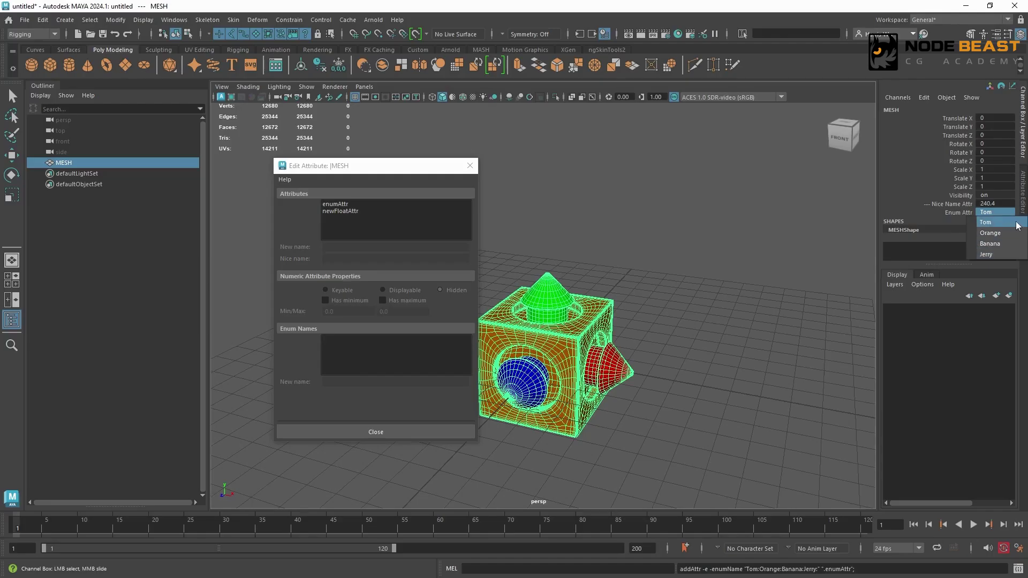
{"action": "left_click", "coordinate": [952, 211]}
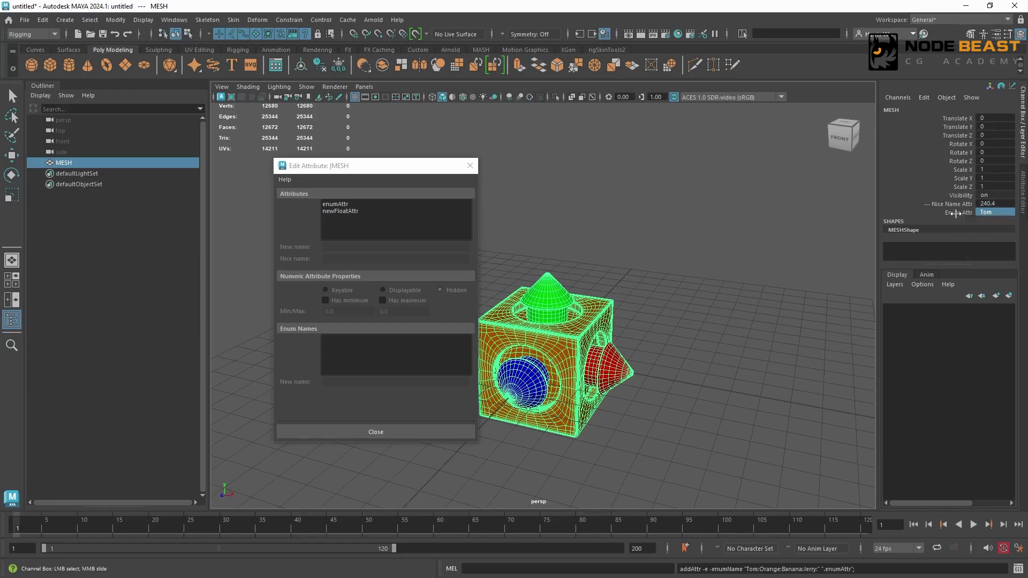
{"action": "left_click", "coordinate": [953, 212]}
{"action": "left_click", "coordinate": [470, 166]}
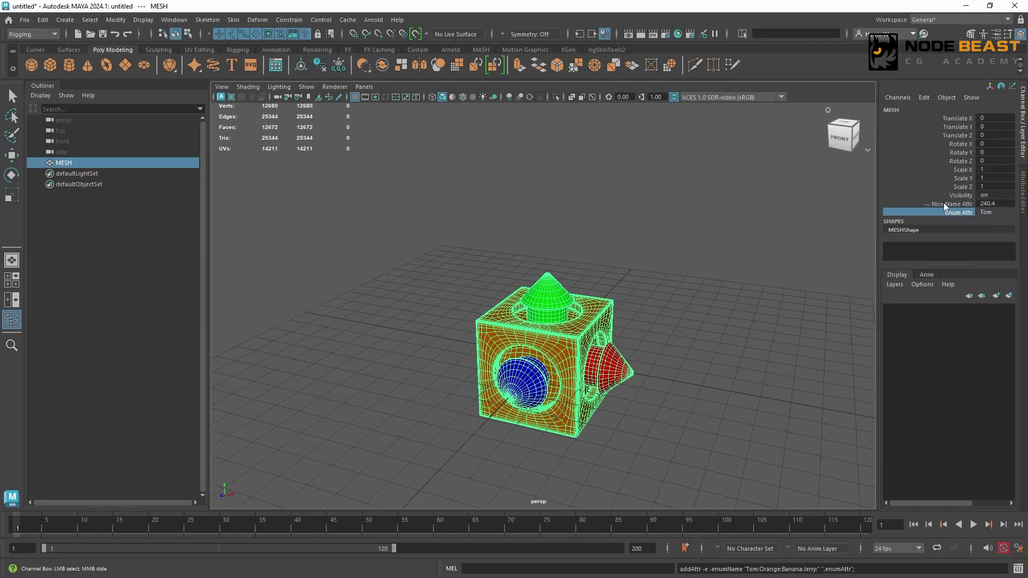
Select MESH's channels from Translate Y through Scale Z and check whether Edit Attribute is offered for them.
{"action": "left_click", "coordinate": [966, 204]}
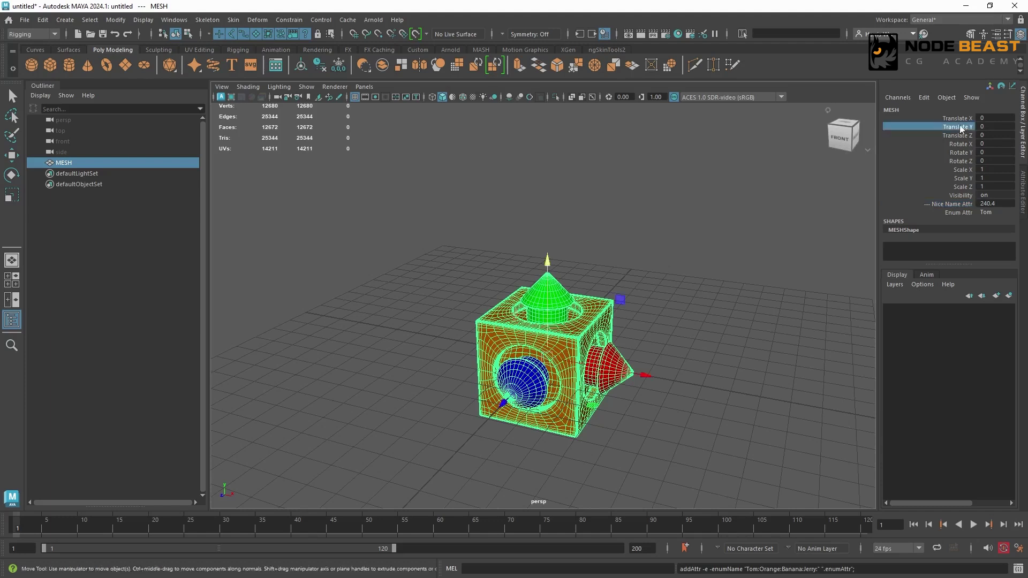
{"action": "left_click_drag", "start_coordinate": [960, 127], "coordinate": [959, 186]}
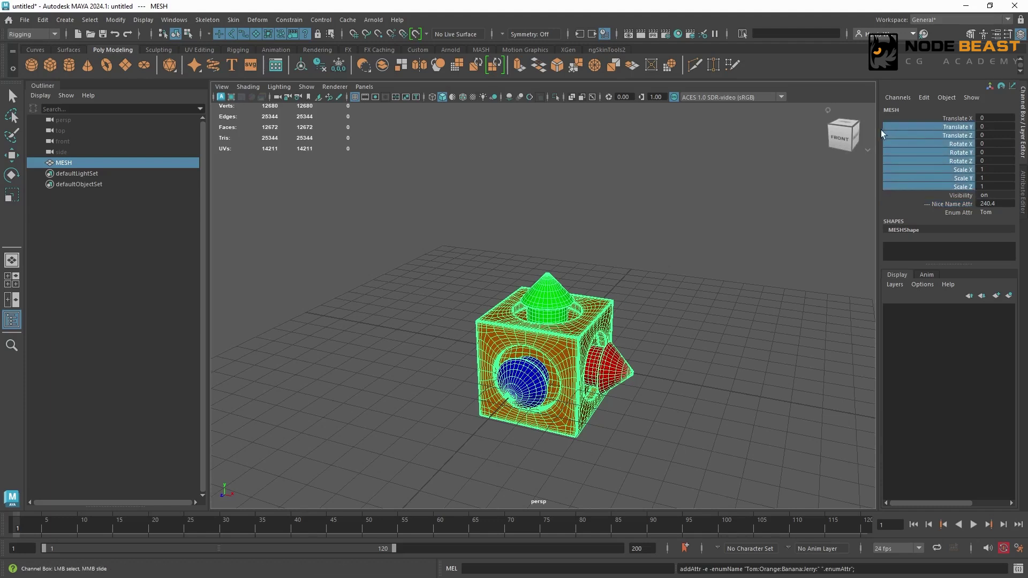
{"action": "left_click", "coordinate": [925, 98]}
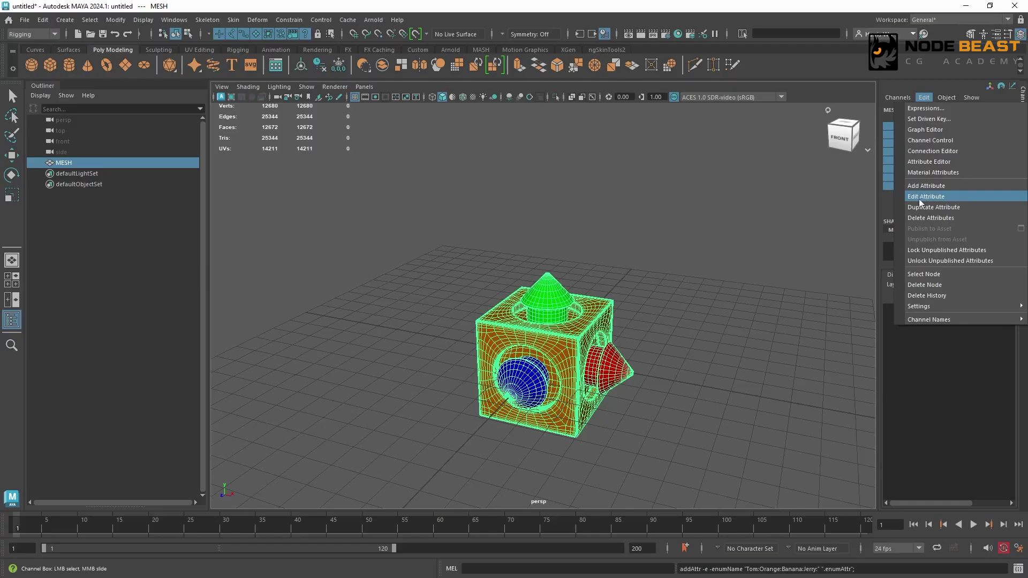
{"action": "left_click", "coordinate": [886, 186]}
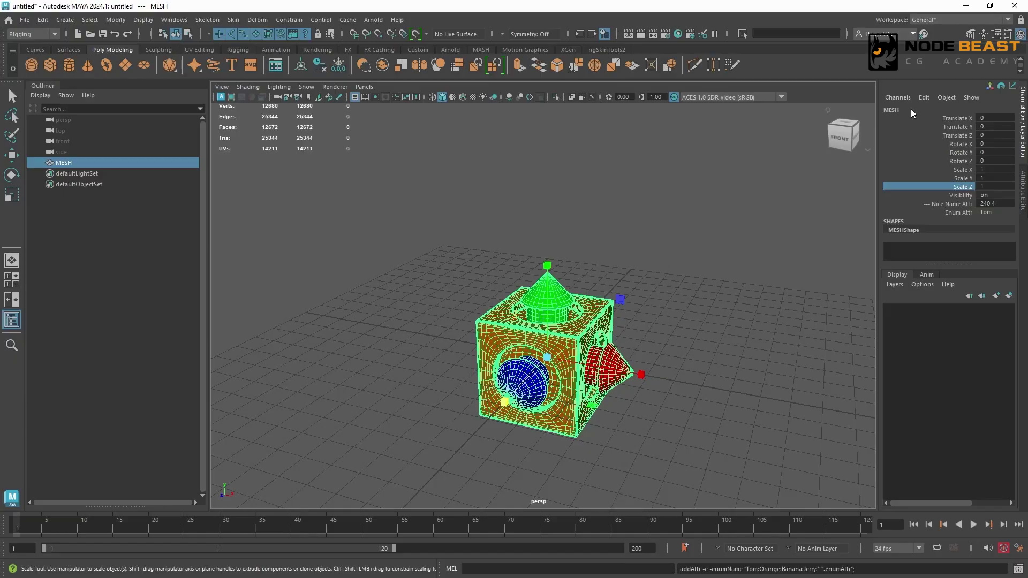
Reselect MESH and show its Translate limits under Limit Information in the Attribute Editor.
{"action": "key", "text": "q"}
{"action": "left_click", "coordinate": [716, 249]}
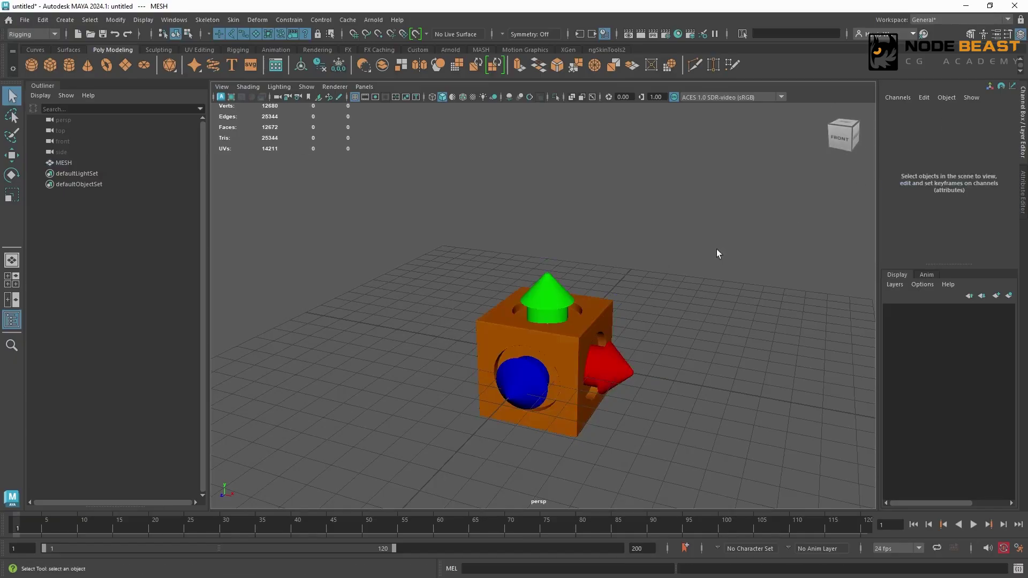
{"action": "left_click", "coordinate": [605, 313]}
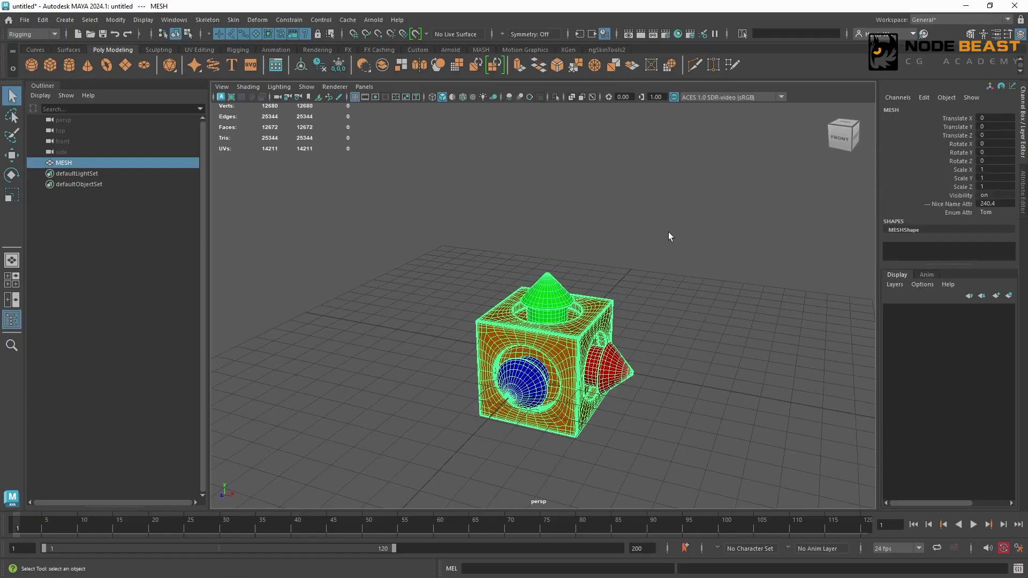
{"action": "key", "text": "ctrl+a"}
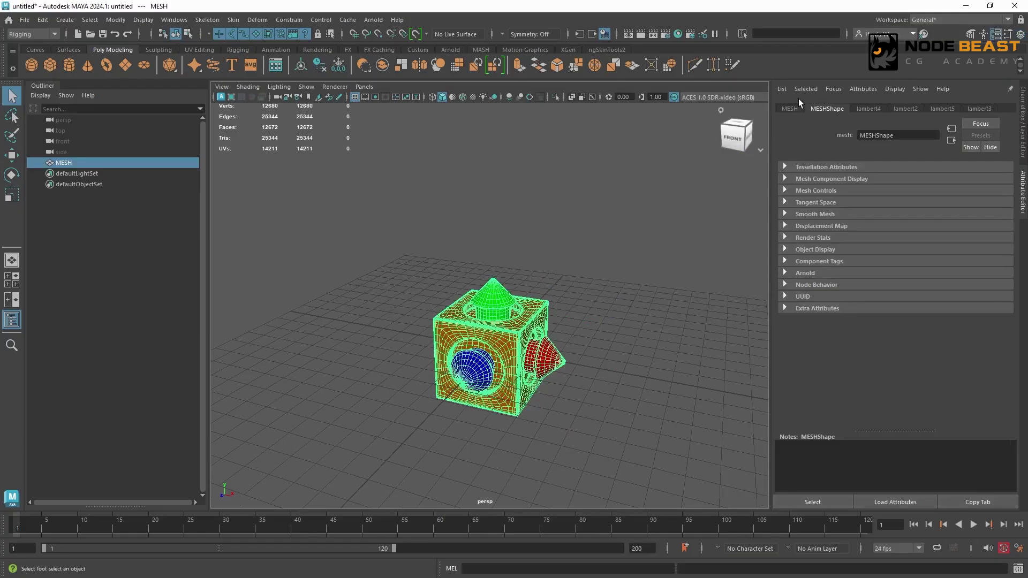
{"action": "left_click", "coordinate": [790, 108]}
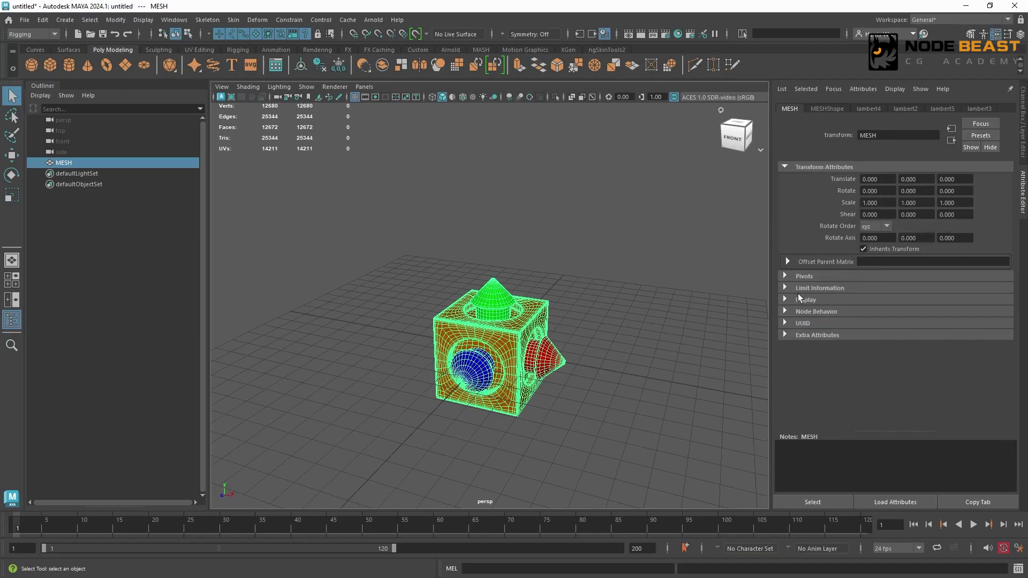
{"action": "left_click", "coordinate": [830, 288]}
{"action": "scroll", "coordinate": [1015, 297], "scroll_direction": "down", "scroll_amount": 1}
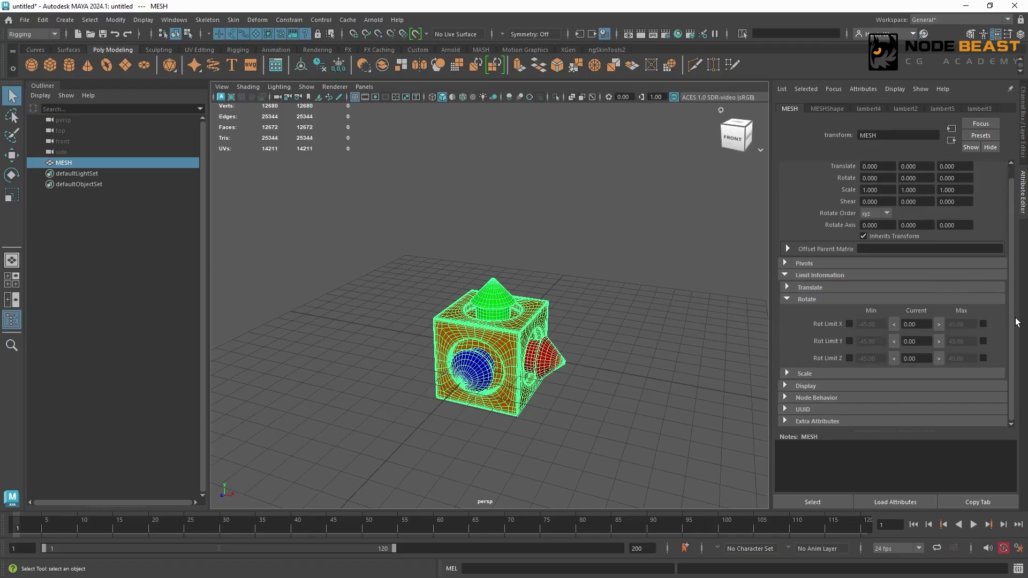
{"action": "left_click", "coordinate": [807, 300]}
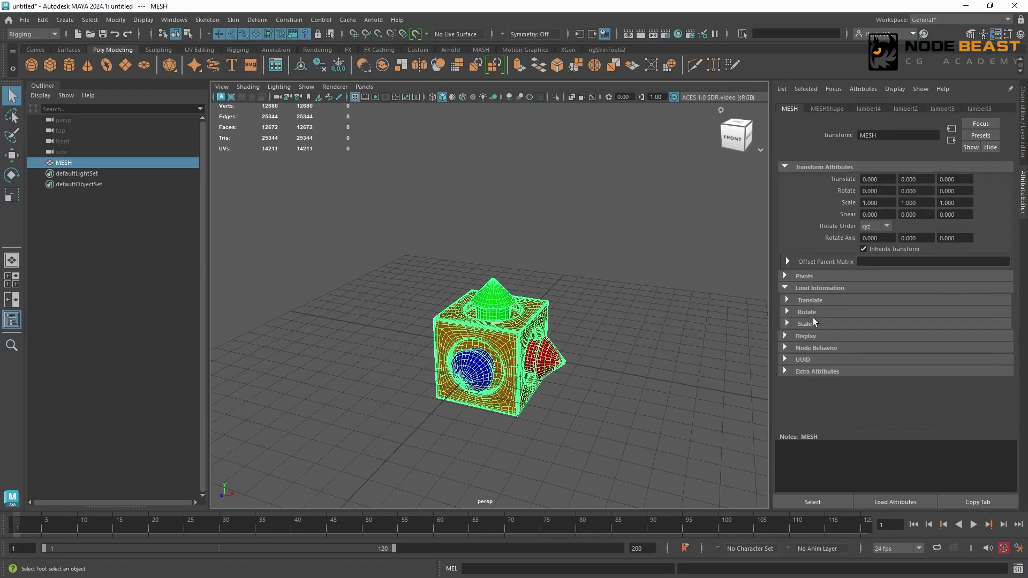
{"action": "left_click", "coordinate": [833, 302]}
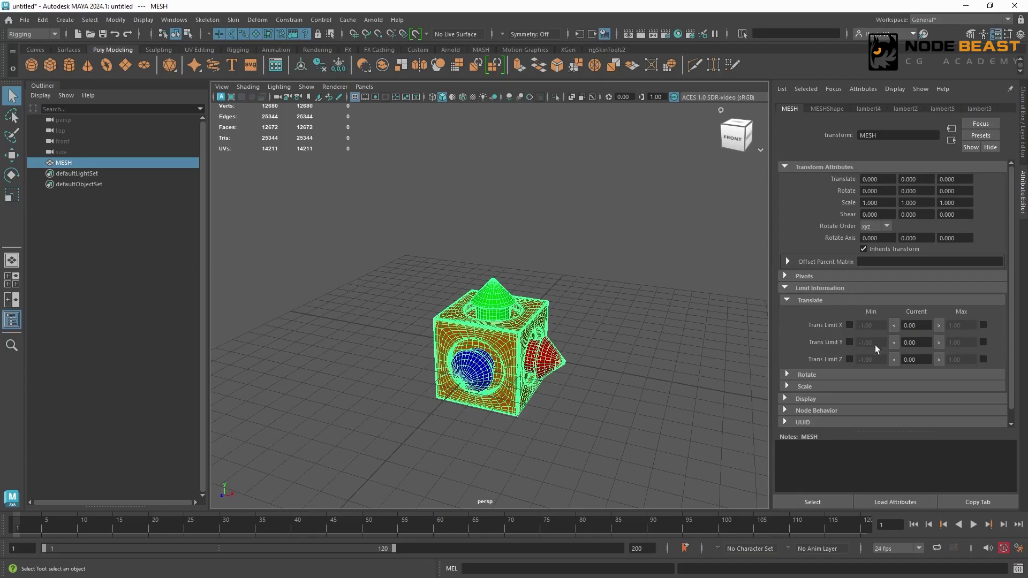
Enable MESH's Trans Limit X with a minimum of -10 and a maximum of 20.
{"action": "left_click", "coordinate": [850, 325]}
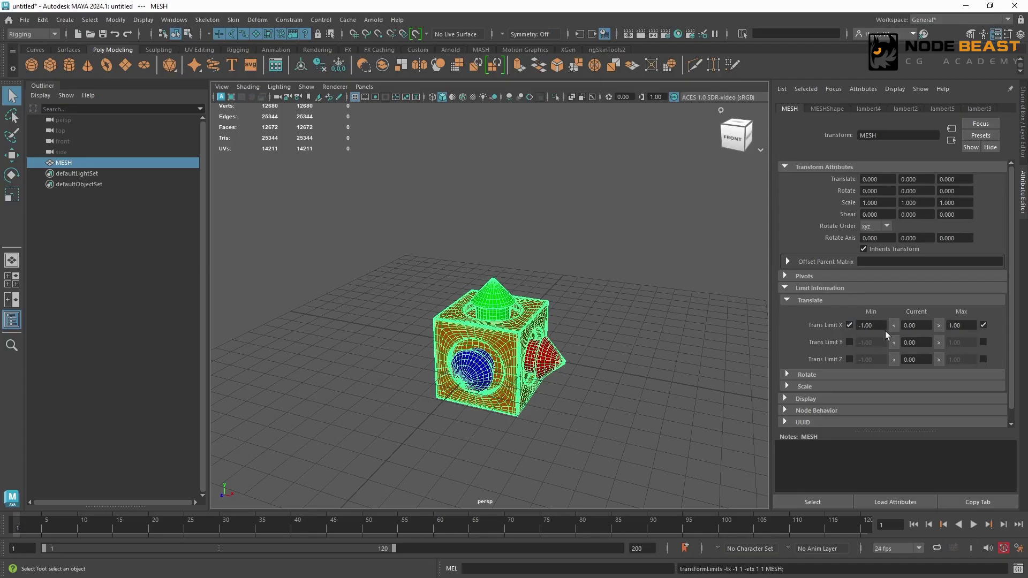
{"action": "left_click", "coordinate": [864, 325]}
{"action": "type", "text": "-10"}
{"action": "left_click", "coordinate": [948, 326]}
{"action": "type", "text": "20"}
{"action": "key", "text": "Return"}
Test the X limits by moving MESH along X to -10 and in the opposite direction with its channels shown, and undo the moves.
{"action": "scroll", "coordinate": [580, 335], "scroll_direction": "down", "scroll_amount": 3}
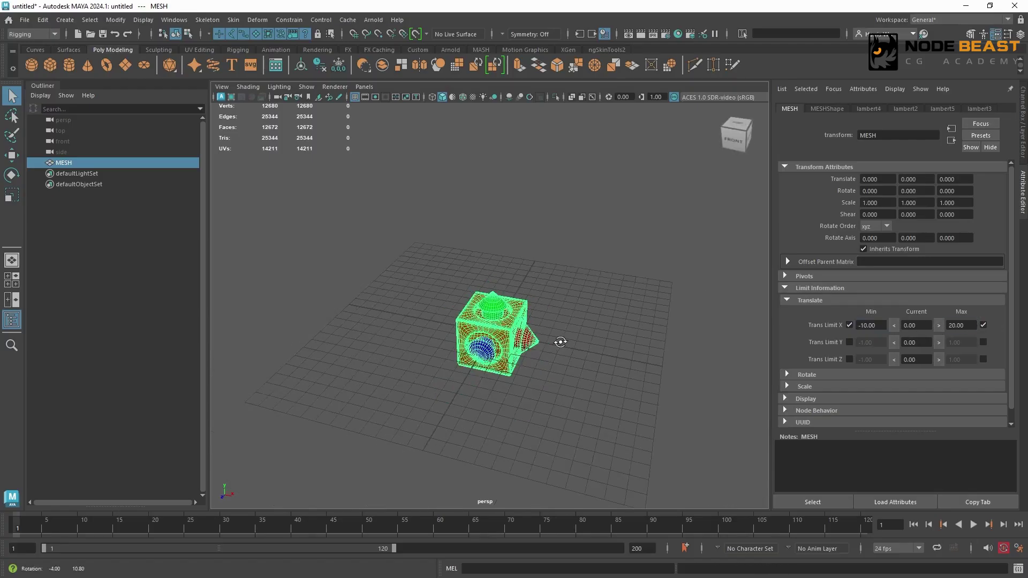
{"action": "key", "text": "w"}
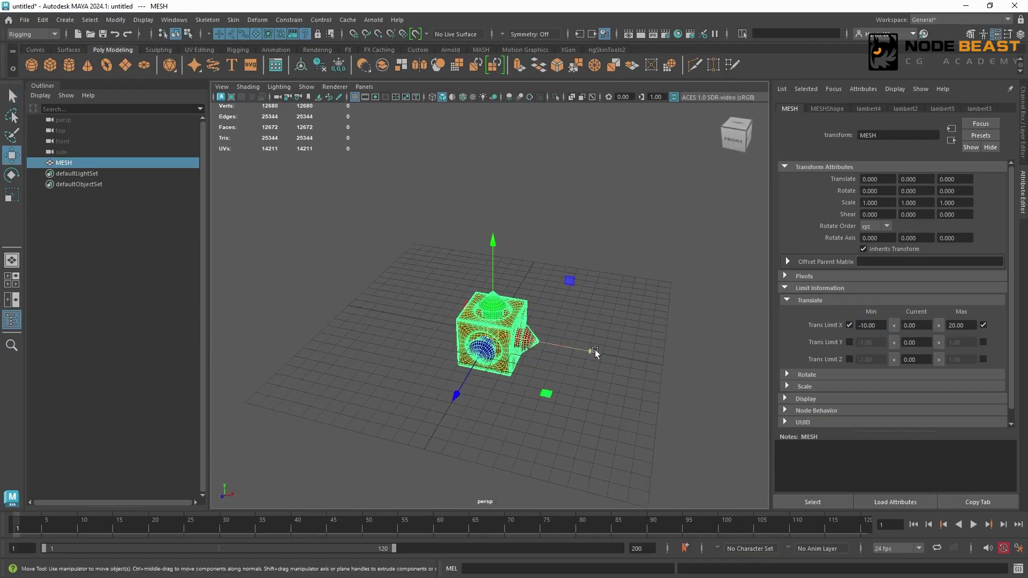
{"action": "left_click_drag", "start_coordinate": [594, 349], "coordinate": [365, 313]}
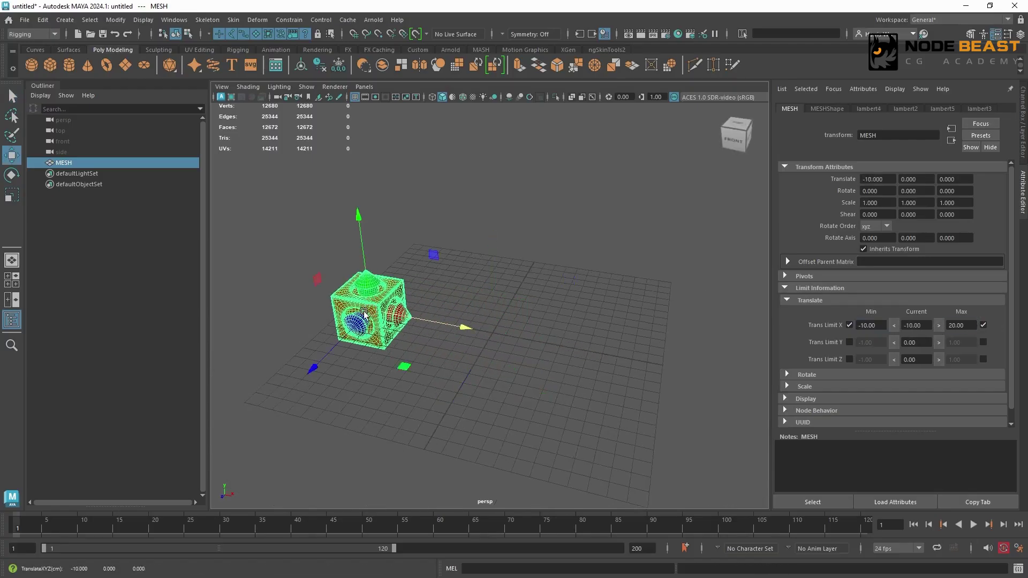
{"action": "key", "text": "ctrl+a"}
{"action": "middle_click_drag", "start_coordinate": [395, 304], "coordinate": [801, 369]}
{"action": "scroll", "coordinate": [801, 372], "scroll_direction": "down", "scroll_amount": 5}
{"action": "mouse_move", "coordinate": [801, 371]}
{"action": "left_mouse_down"}
{"action": "mouse_move", "coordinate": [741, 351]}
{"action": "mouse_move", "coordinate": [796, 370]}
{"action": "left_mouse_up"}
{"action": "middle_click_drag", "start_coordinate": [796, 371], "coordinate": [973, 424]}
{"action": "key", "text": "ctrl+z"}
{"action": "key", "text": "ctrl+z"}
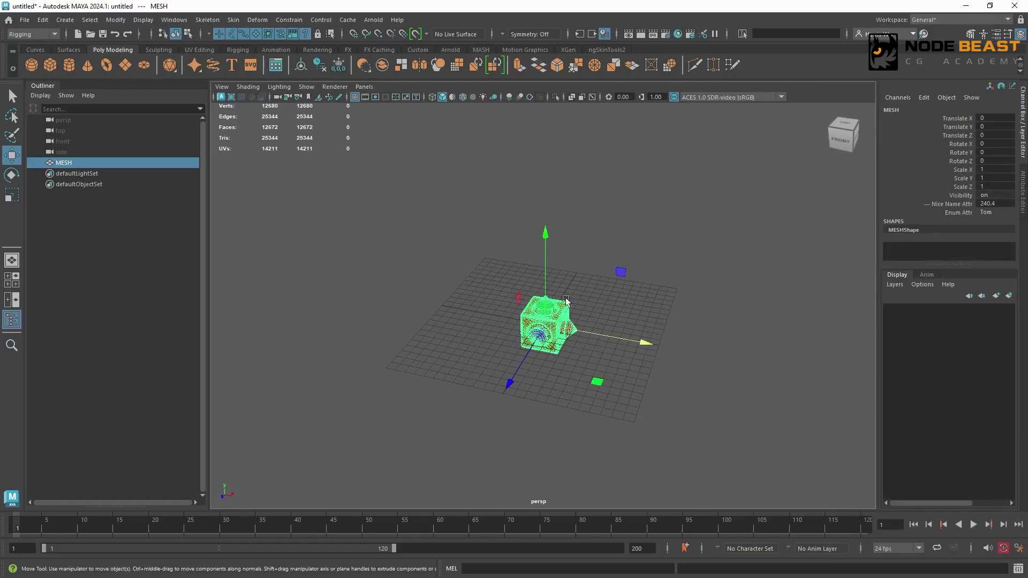